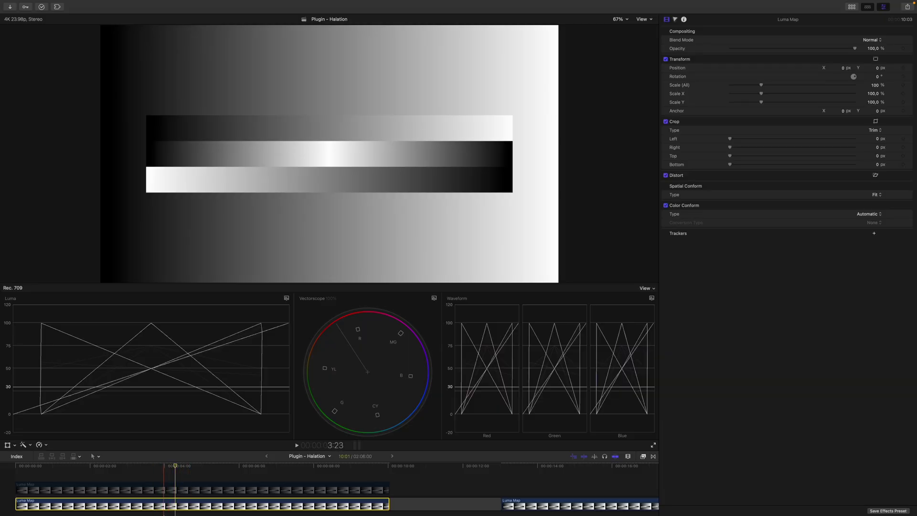
Enable the Threshold effect on the upper Luma Map clip, with Threshold at 0.67 and Smoothness at 0.49.
{"action": "left_click", "coordinate": [176, 490]}
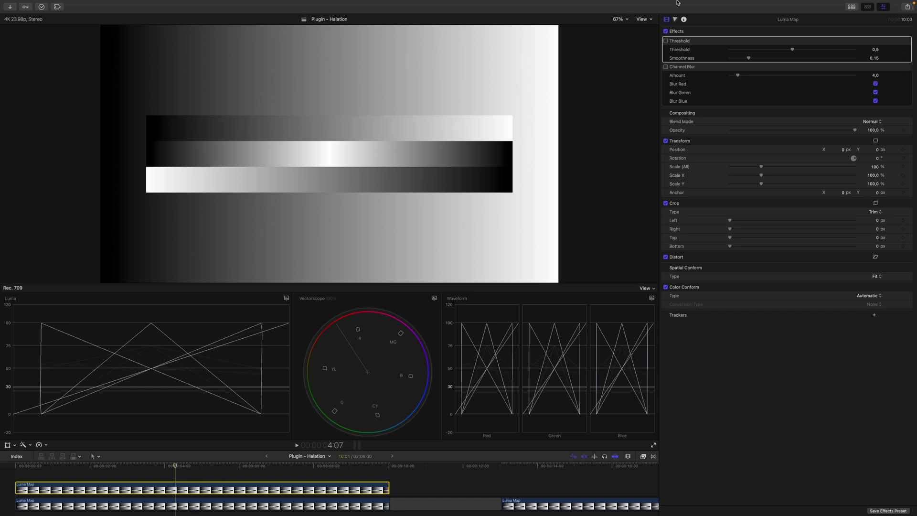
{"action": "left_click", "coordinate": [667, 42]}
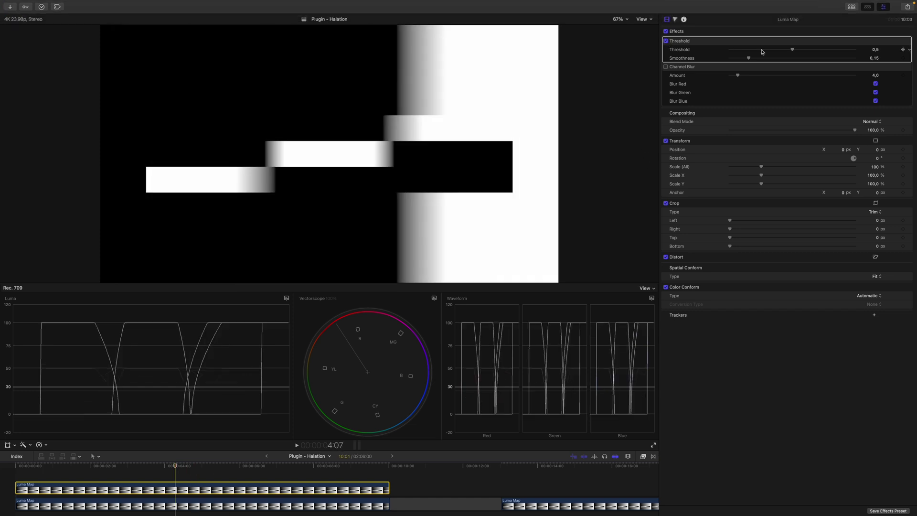
{"action": "mouse_move", "coordinate": [796, 51]}
{"action": "left_mouse_down"}
{"action": "mouse_move", "coordinate": [837, 53]}
{"action": "mouse_move", "coordinate": [812, 57]}
{"action": "left_mouse_up"}
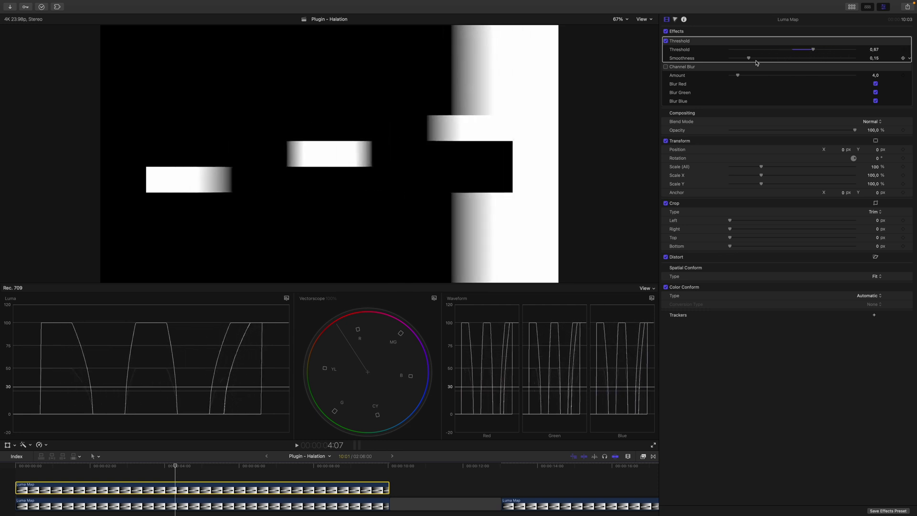
{"action": "left_click_drag", "start_coordinate": [752, 60], "coordinate": [792, 63]}
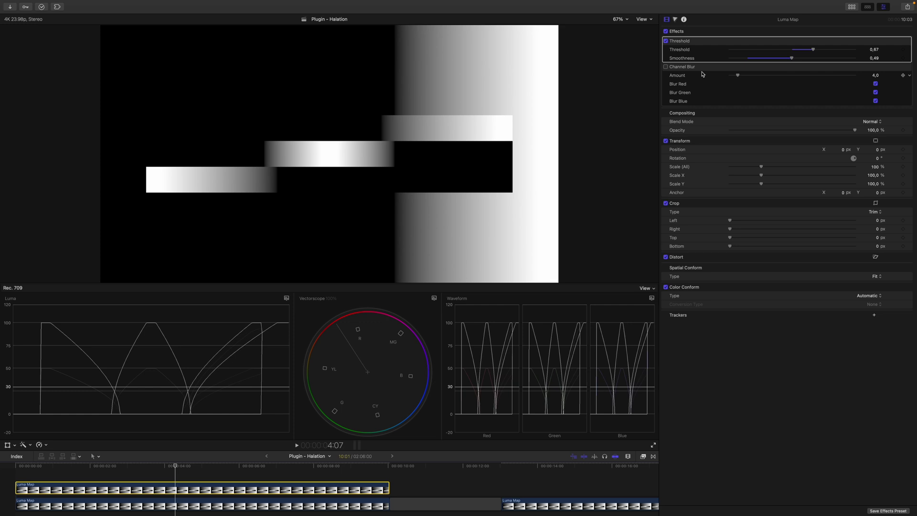
Enable Channel Blur on the upper Luma Map clip for the red channel only, with an amount of 503.
{"action": "left_click", "coordinate": [702, 74]}
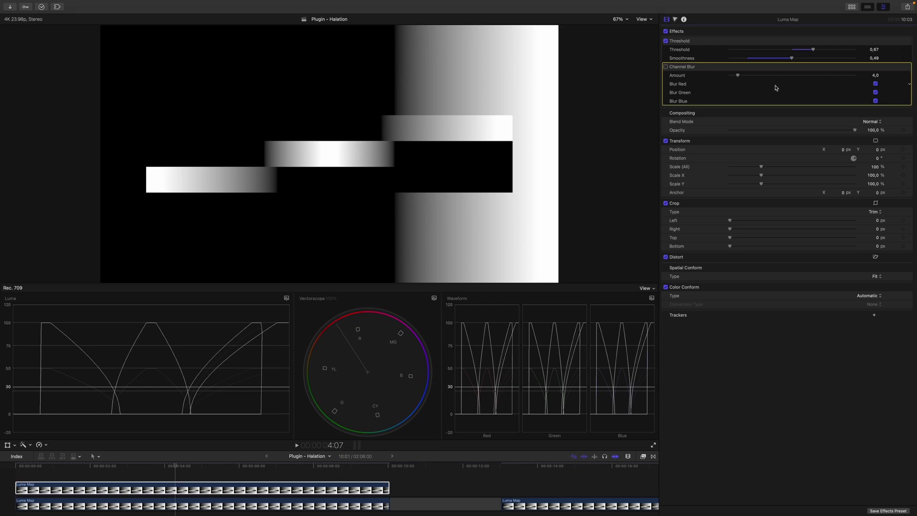
{"action": "left_click", "coordinate": [876, 93]}
{"action": "left_click", "coordinate": [666, 67]}
{"action": "left_click_drag", "start_coordinate": [738, 75], "coordinate": [885, 72]}
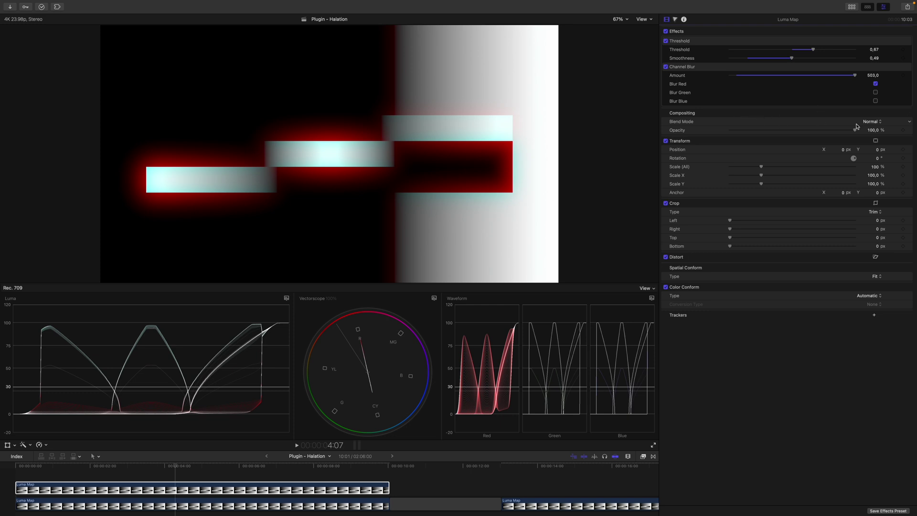
Try the Screen and Lighten blend modes on the upper Luma Map clip, and set it to Add.
{"action": "left_click", "coordinate": [882, 123]}
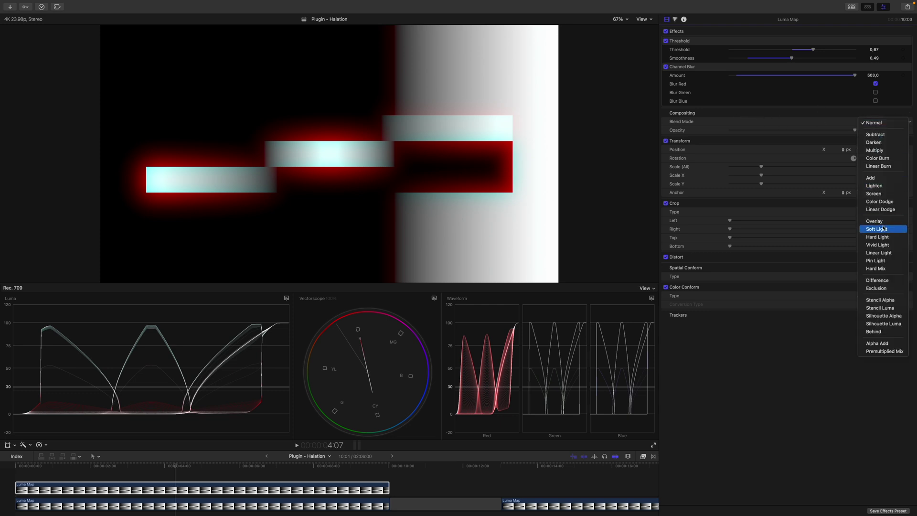
{"action": "left_click", "coordinate": [881, 193]}
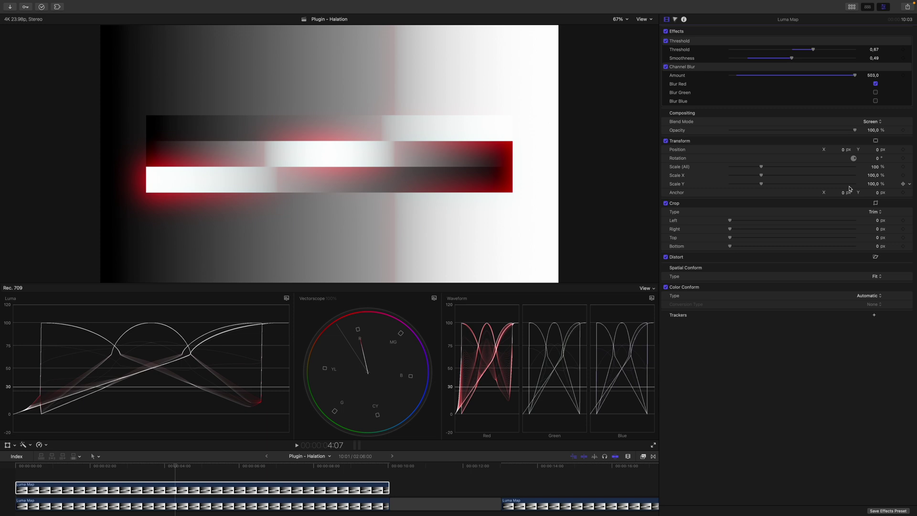
{"action": "left_click", "coordinate": [871, 125]}
{"action": "left_click", "coordinate": [868, 116]}
{"action": "left_click", "coordinate": [871, 121]}
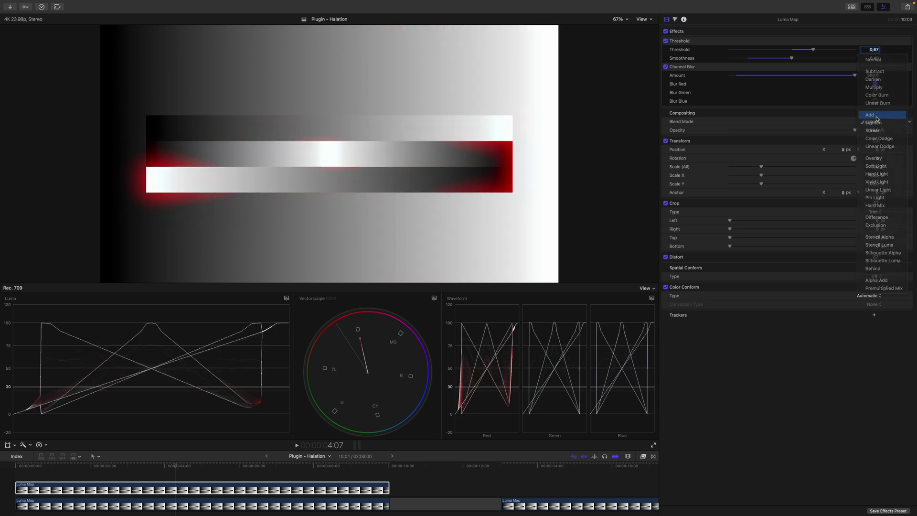
{"action": "left_click", "coordinate": [876, 115]}
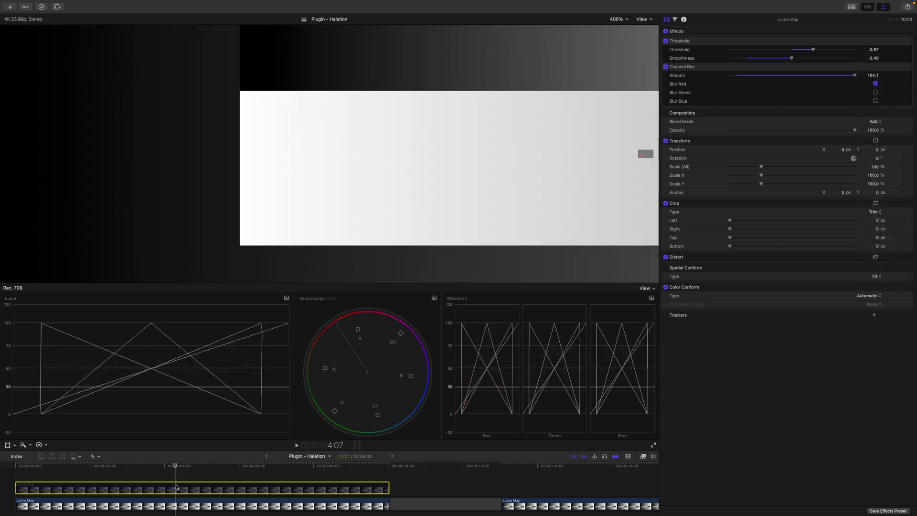
Compare the picture with the upper Luma Map clip disabled and enabled, both zoomed in and fitted to the viewer.
{"action": "left_click", "coordinate": [176, 487]}
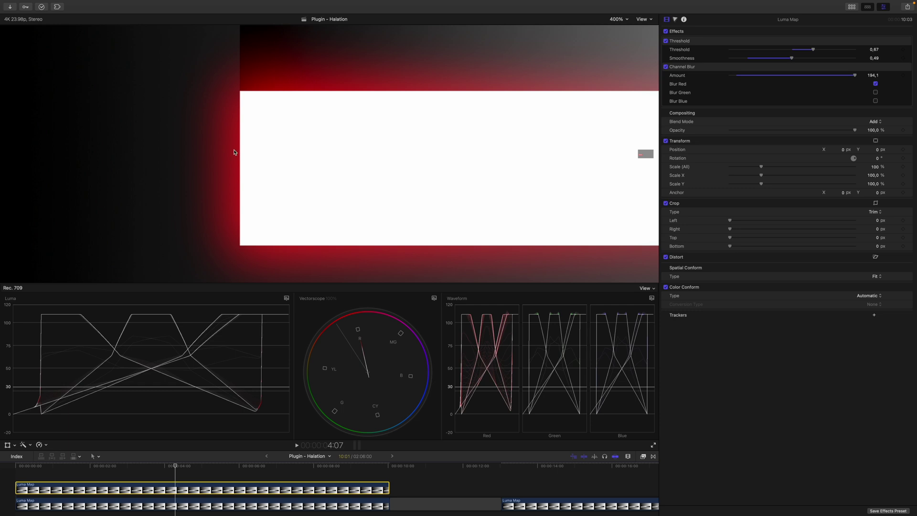
{"action": "left_click", "coordinate": [624, 20]}
{"action": "left_click", "coordinate": [620, 28]}
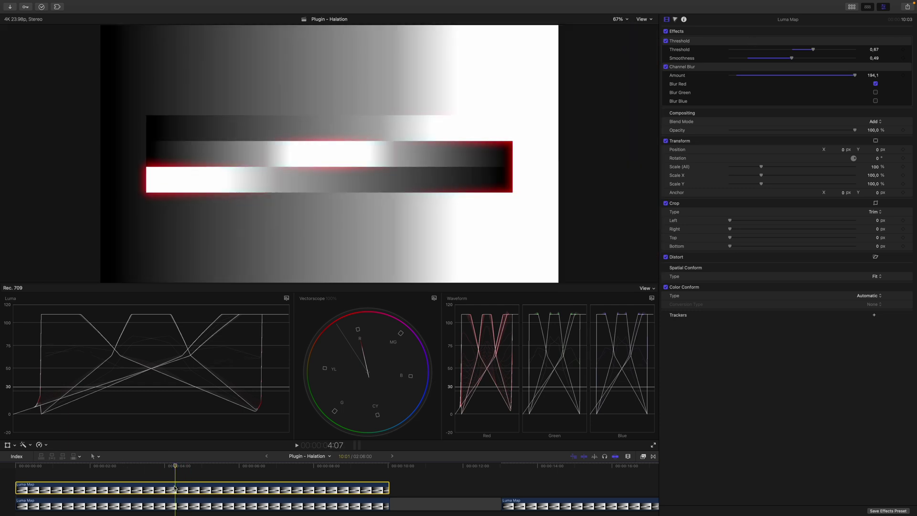
{"action": "key", "text": "v"}
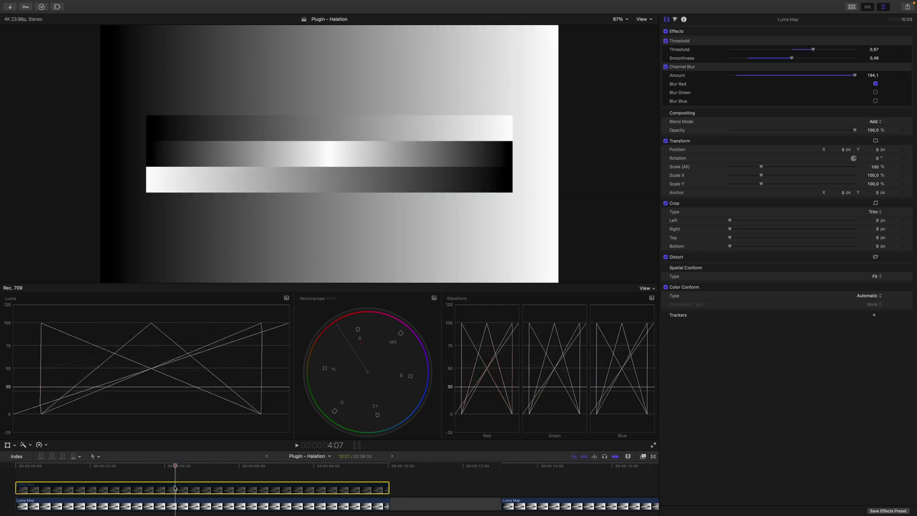
{"action": "key", "text": "v"}
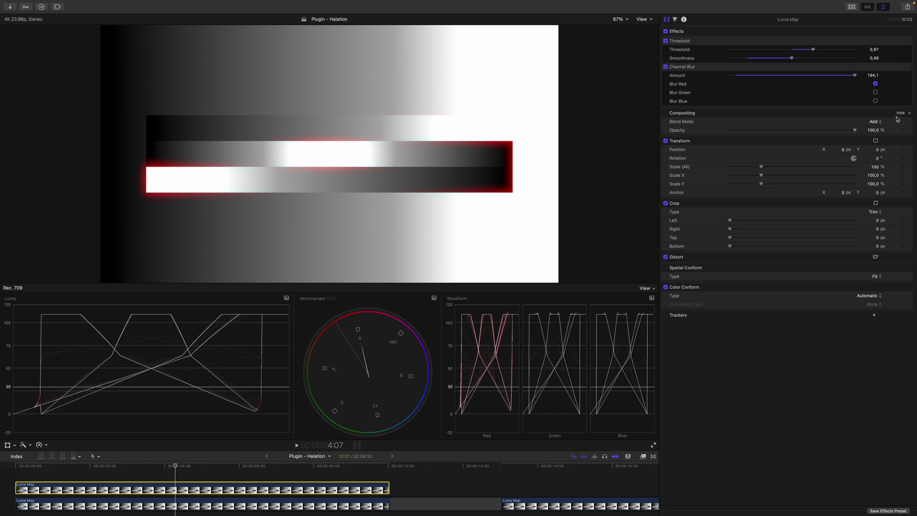
Set the upper Luma Map clip's blend mode to Lighten and compare the picture with the clip disabled and enabled.
{"action": "left_click", "coordinate": [875, 122]}
{"action": "left_click", "coordinate": [883, 132]}
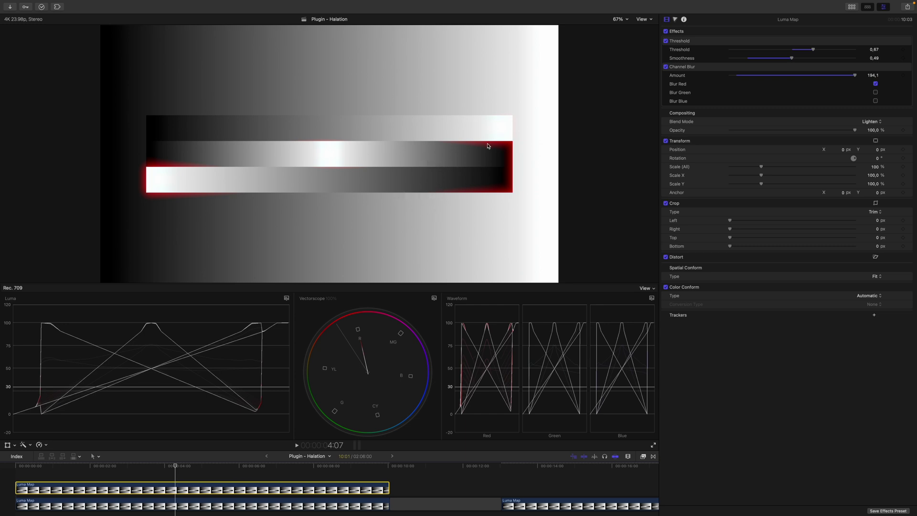
{"action": "key", "text": "v"}
{"action": "key", "text": "v"}
{"action": "key", "text": "v"}
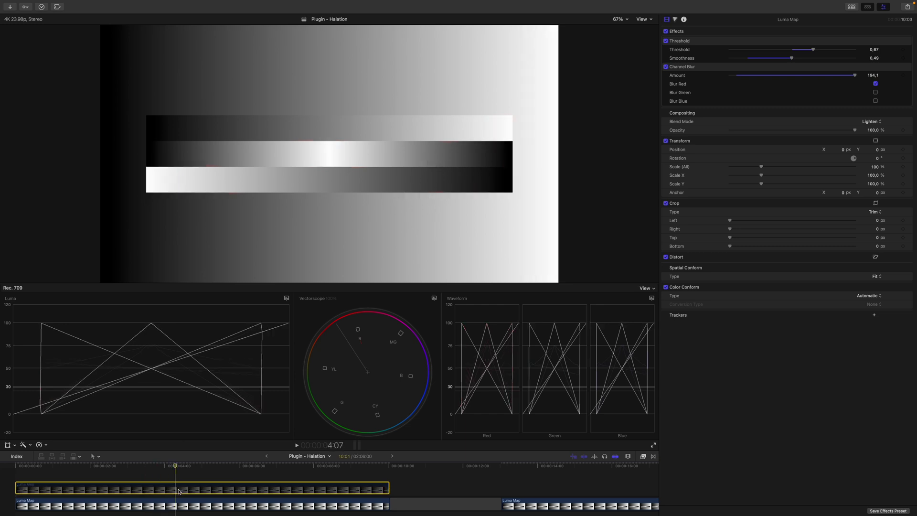
{"action": "key", "text": "v"}
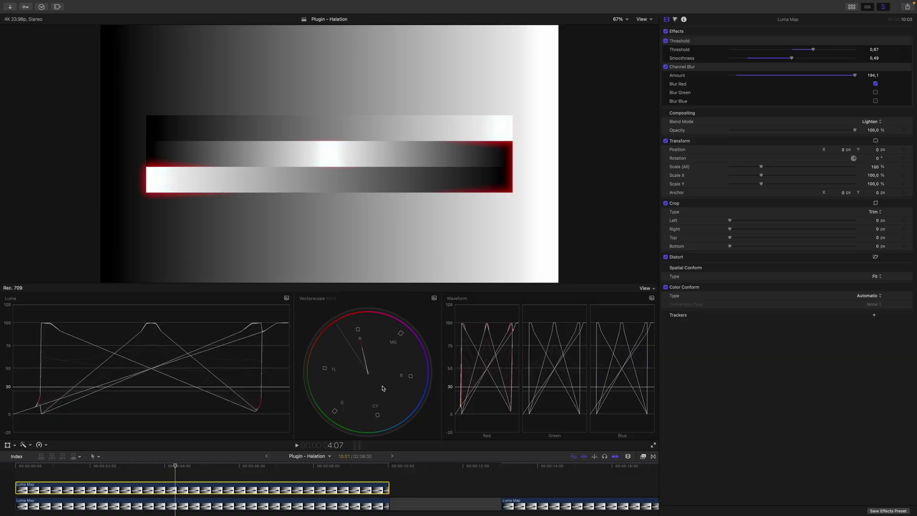
Enable the Halation effect on the Luma Map clip after the gap and compare the picture with and without it.
{"action": "left_click", "coordinate": [568, 501]}
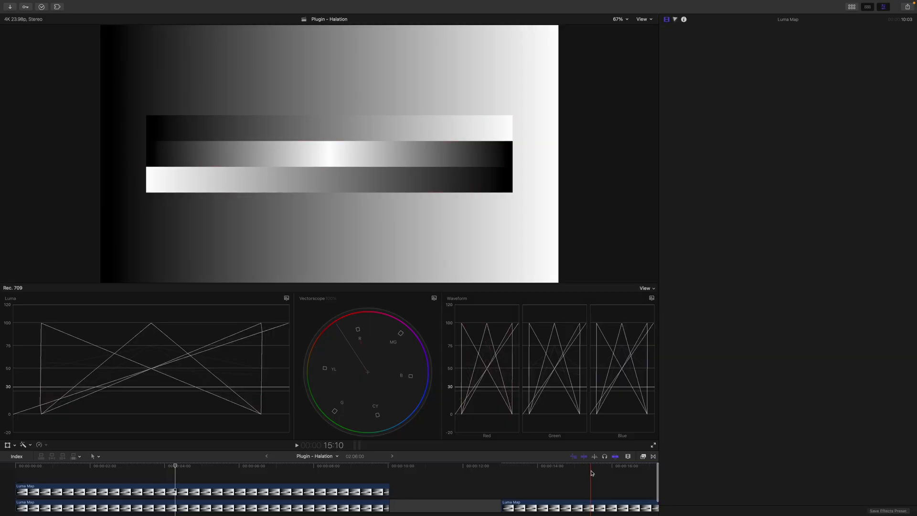
{"action": "left_click", "coordinate": [666, 41]}
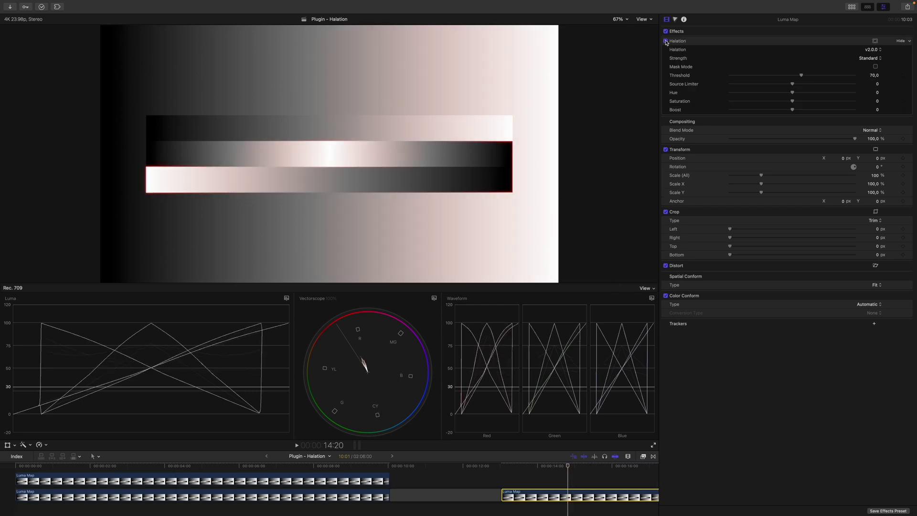
{"action": "left_click", "coordinate": [666, 41]}
{"action": "left_click", "coordinate": [666, 41]}
{"action": "left_click", "coordinate": [665, 41]}
{"action": "left_click", "coordinate": [665, 41]}
Set the Halation strength to Nuclear and compare the effect off and on at the white bar's edge at 400% zoom.
{"action": "left_click", "coordinate": [867, 59]}
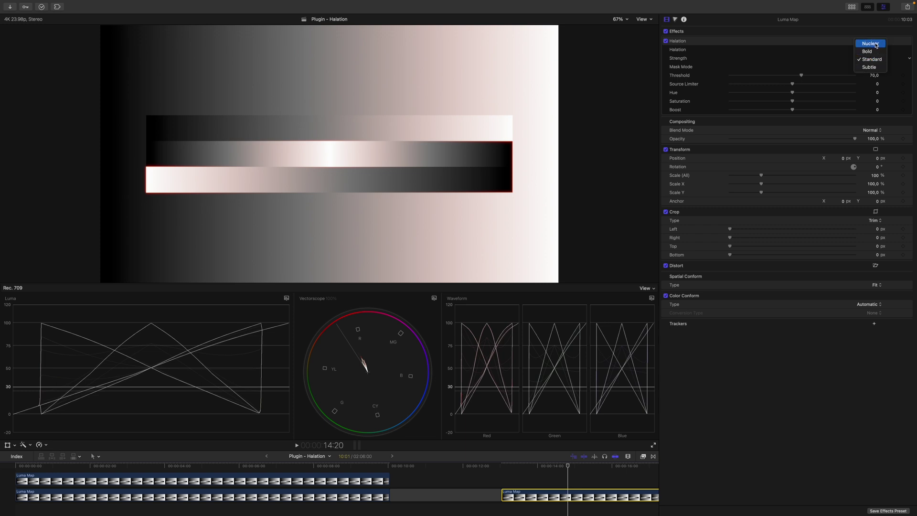
{"action": "left_click", "coordinate": [875, 45]}
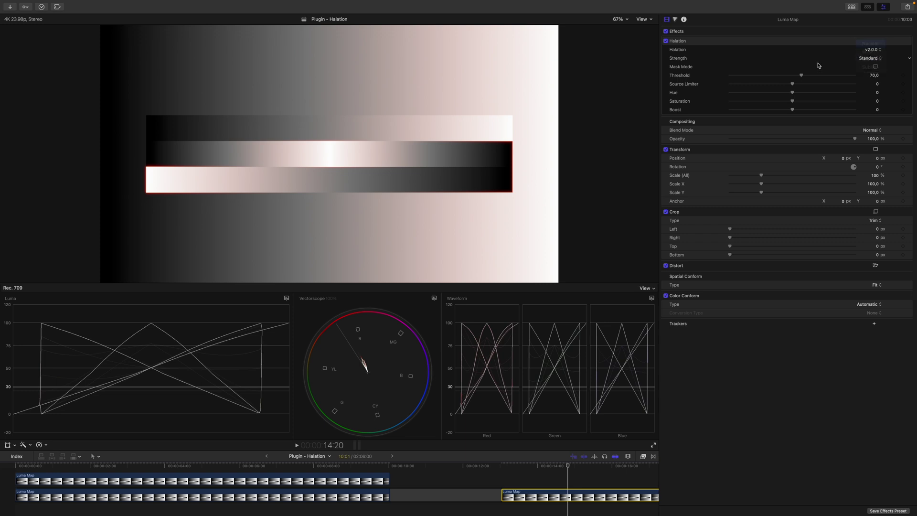
{"action": "left_click", "coordinate": [619, 20]}
{"action": "left_click", "coordinate": [629, 88]}
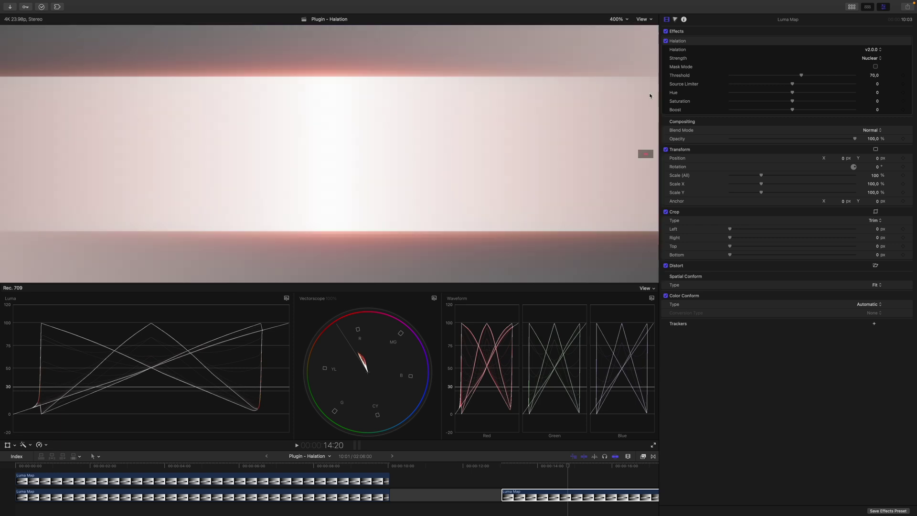
{"action": "left_click_drag", "start_coordinate": [643, 148], "coordinate": [636, 153]}
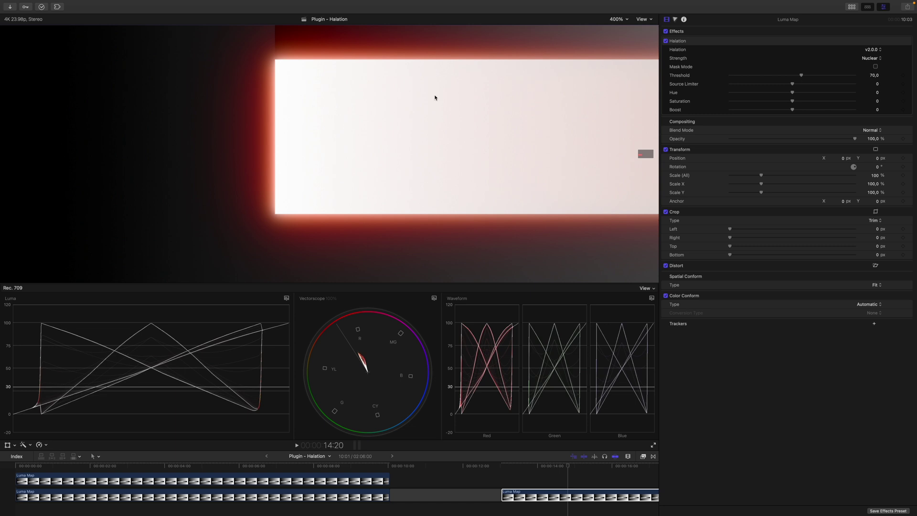
{"action": "left_click", "coordinate": [666, 41]}
{"action": "left_click", "coordinate": [666, 42]}
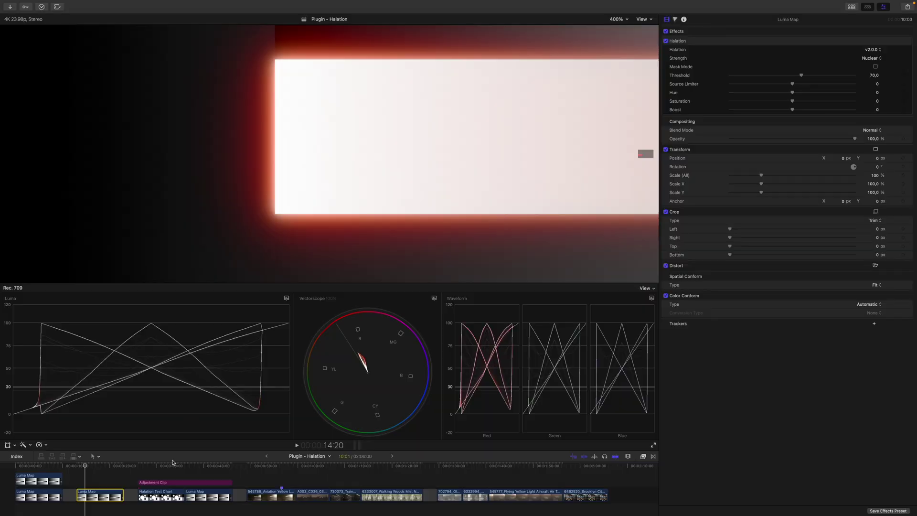
Show the whole Halation Test Chart in the viewer and enable Halation on the Adjustment Clip above it.
{"action": "left_click", "coordinate": [156, 464]}
{"action": "left_click", "coordinate": [618, 19]}
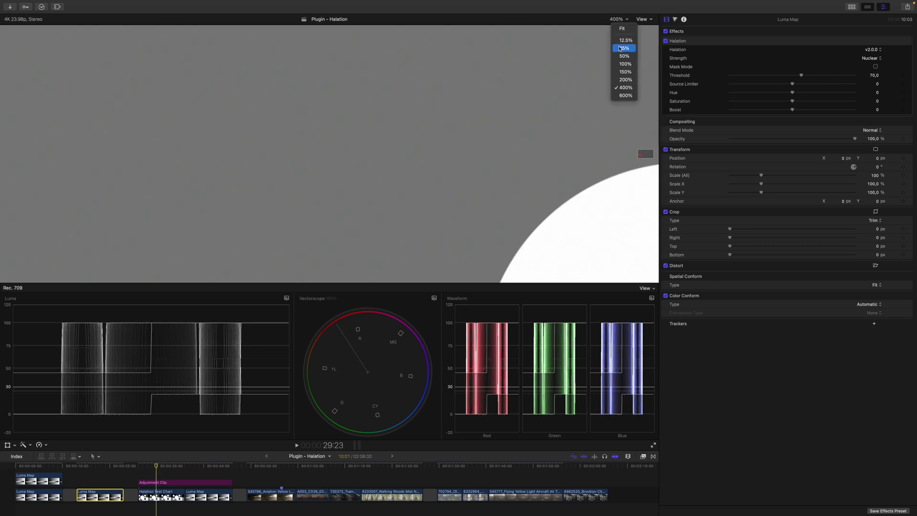
{"action": "left_click", "coordinate": [622, 28]}
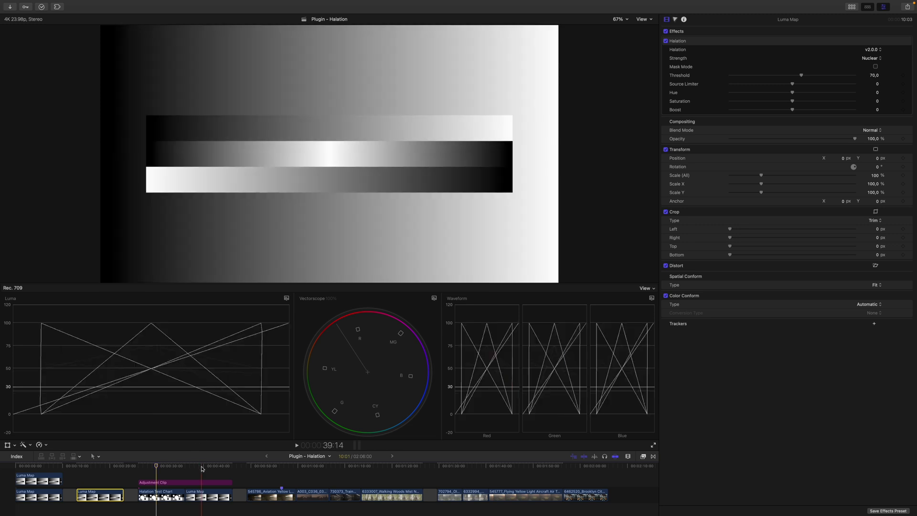
{"action": "left_click", "coordinate": [160, 482]}
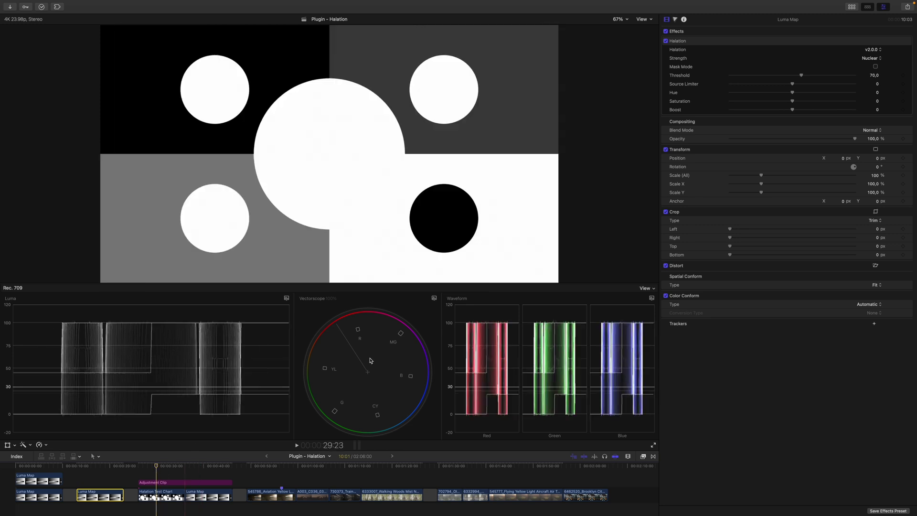
{"action": "left_click", "coordinate": [666, 41]}
{"action": "left_click", "coordinate": [666, 41]}
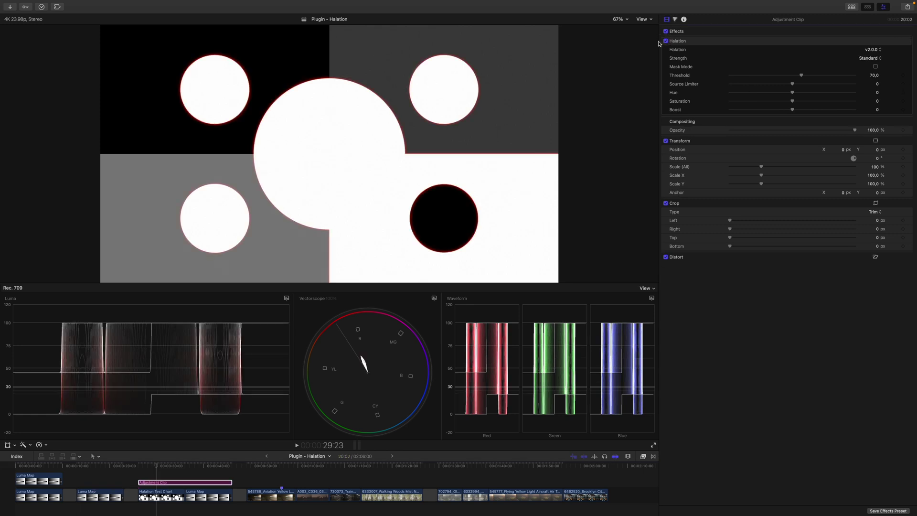
Examine the halation glow around the test chart's white circles at 200% and 400% zoom.
{"action": "left_click", "coordinate": [620, 19]}
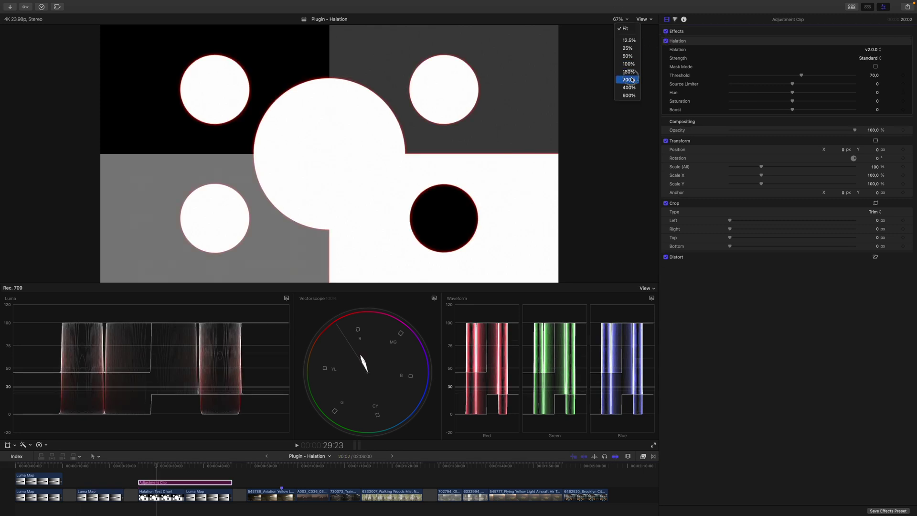
{"action": "left_click", "coordinate": [629, 80]}
{"action": "left_click_drag", "start_coordinate": [648, 159], "coordinate": [636, 153]}
{"action": "left_click", "coordinate": [617, 19]}
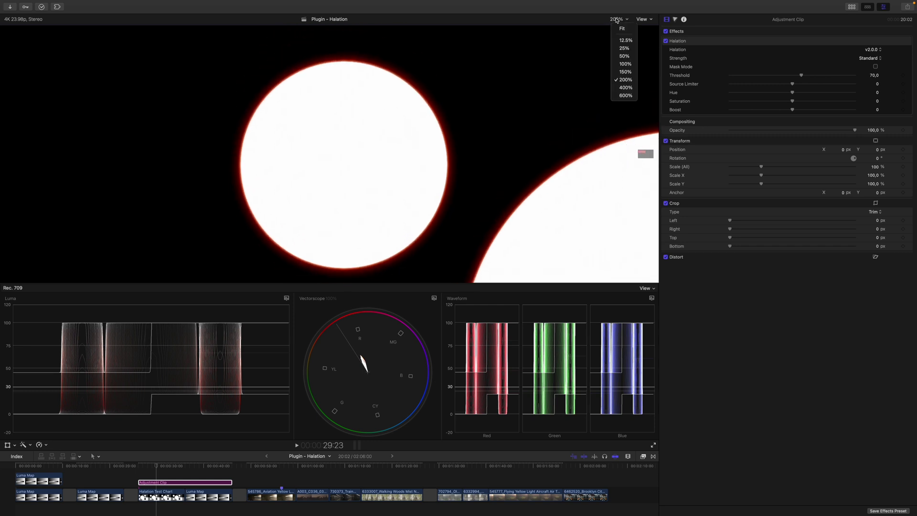
{"action": "left_click", "coordinate": [625, 88]}
{"action": "left_click_drag", "start_coordinate": [643, 153], "coordinate": [642, 158]}
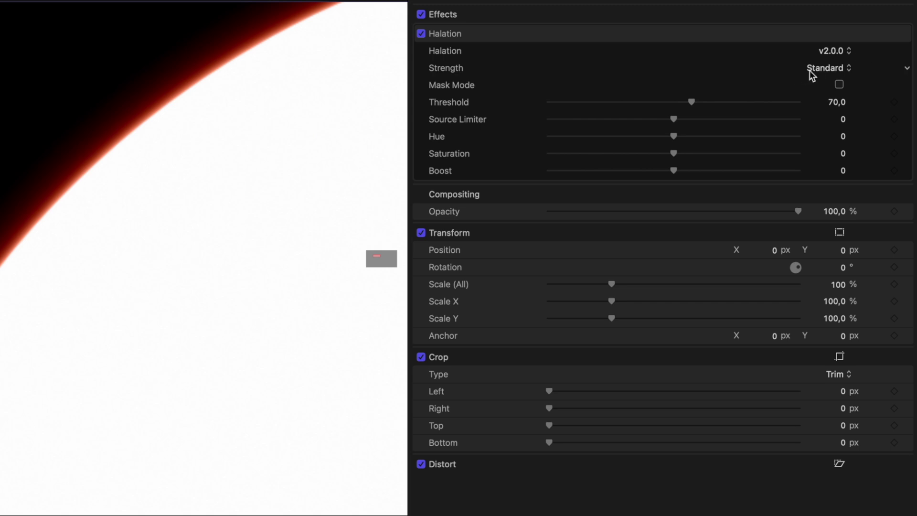
Try the Subtle, Standard and Bold strengths of the Halation effect on the circle edges and leave the strength on Nuclear.
{"action": "left_click", "coordinate": [816, 68]}
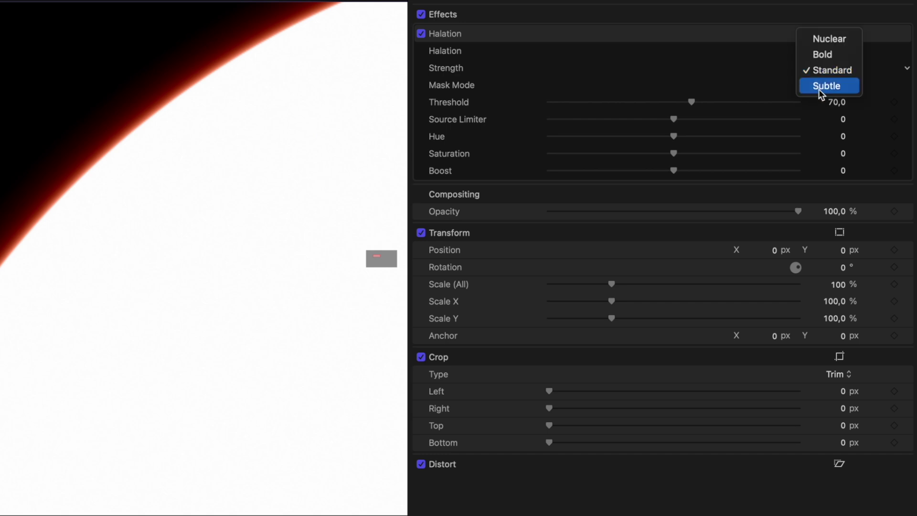
{"action": "left_click", "coordinate": [820, 85]}
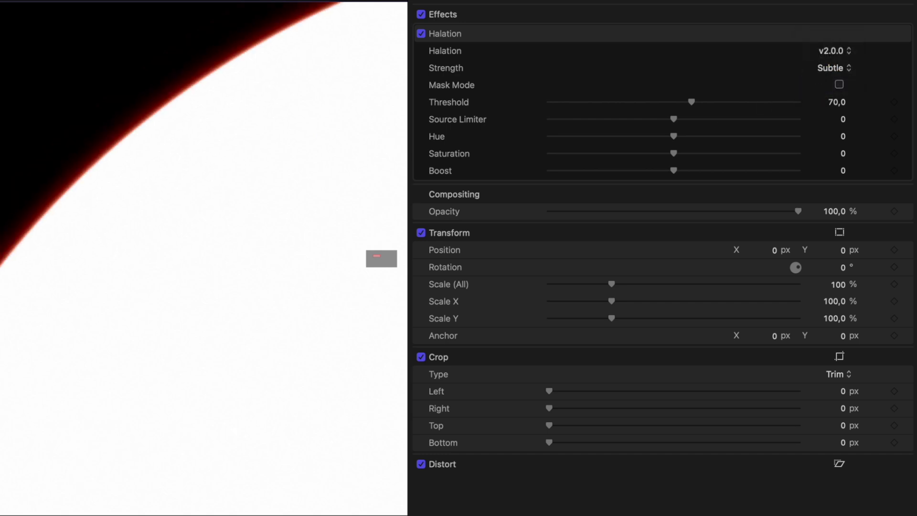
{"action": "left_click", "coordinate": [832, 68]}
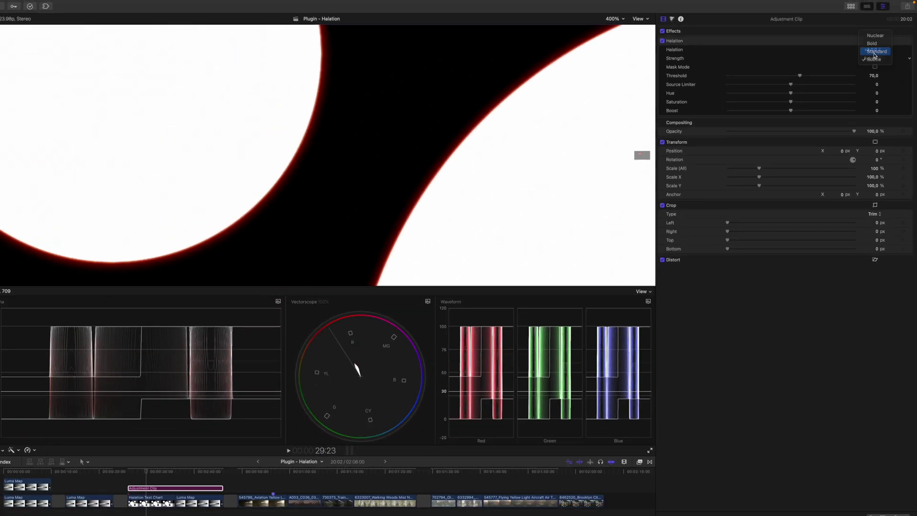
{"action": "left_click", "coordinate": [843, 54]}
{"action": "left_click", "coordinate": [834, 68]}
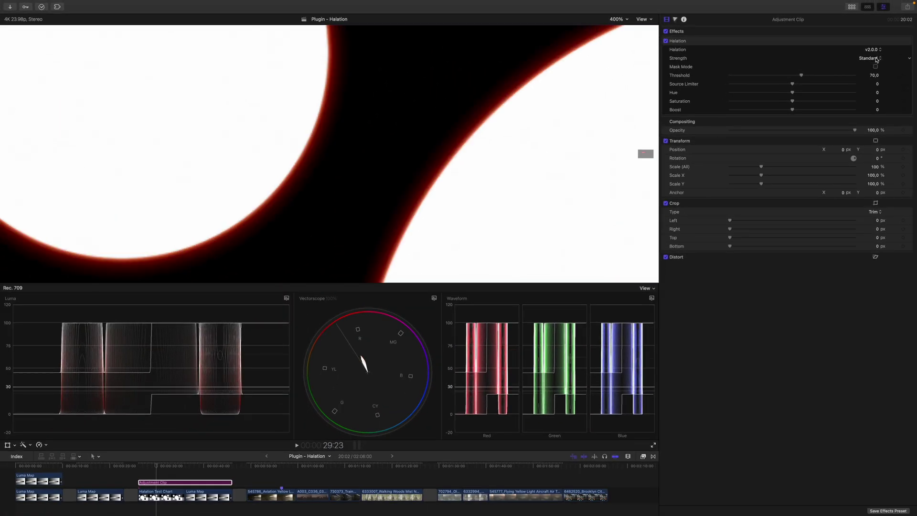
{"action": "left_click", "coordinate": [873, 52]}
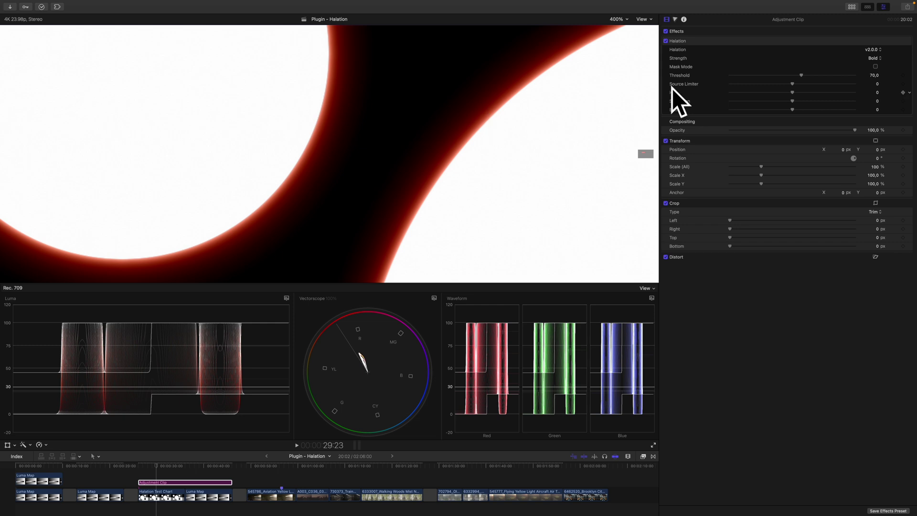
{"action": "left_click", "coordinate": [872, 59]}
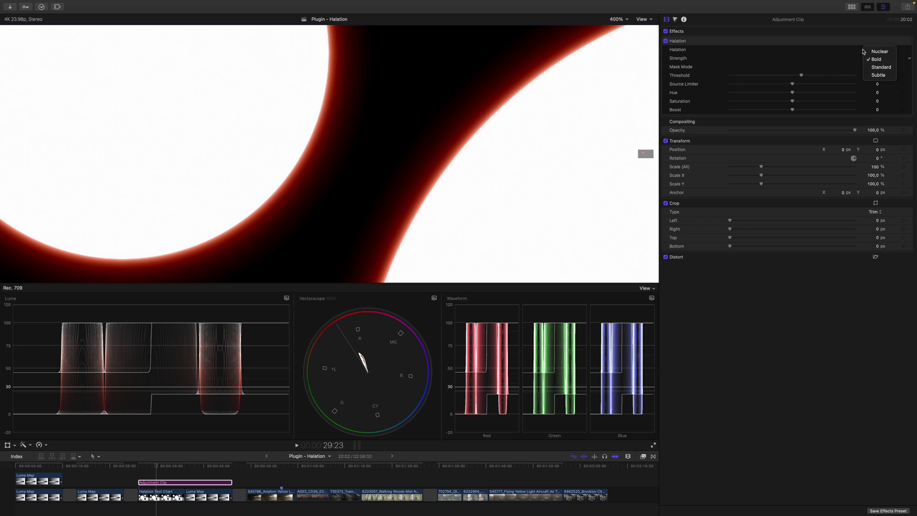
{"action": "left_click", "coordinate": [880, 51]}
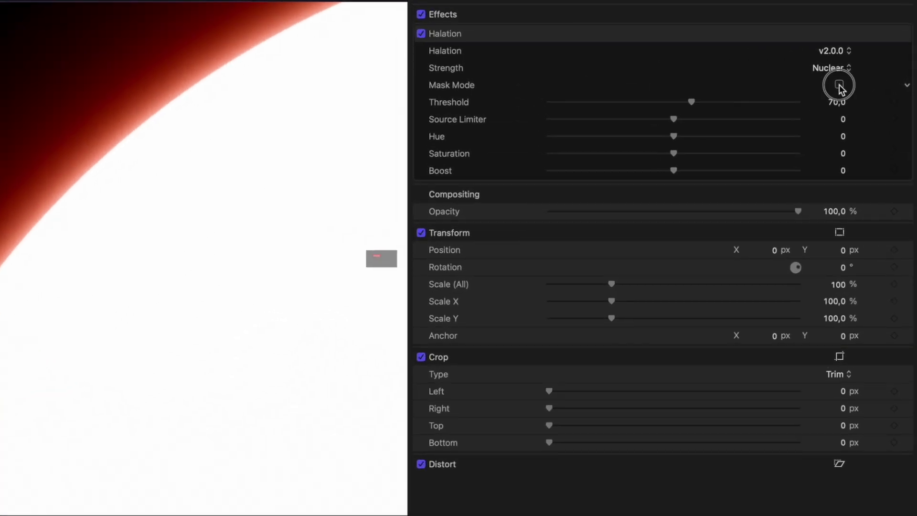
Turn on Mask Mode for the Halation effect, inspect the circle outlines at 600% zoom and fit the whole chart in view again.
{"action": "left_click", "coordinate": [864, 73]}
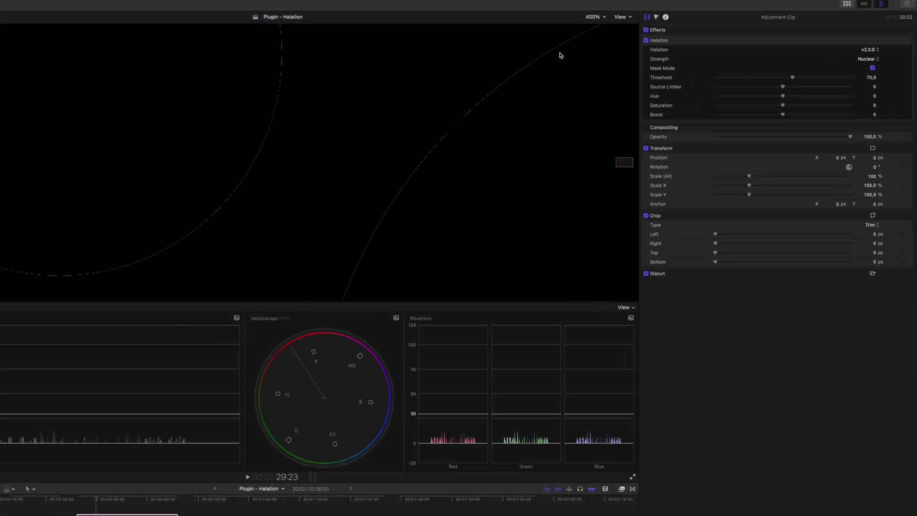
{"action": "left_click", "coordinate": [622, 18]}
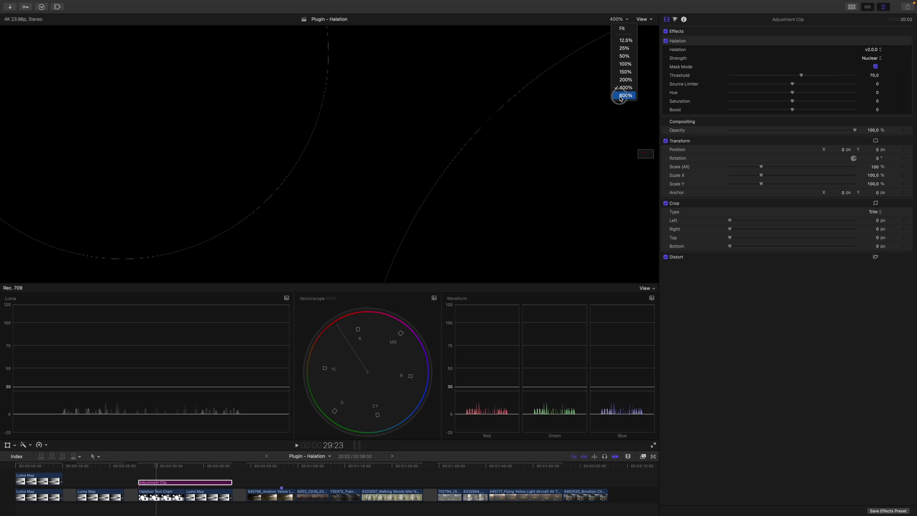
{"action": "left_click", "coordinate": [621, 93]}
{"action": "left_click", "coordinate": [643, 151]}
{"action": "left_click_drag", "start_coordinate": [644, 151], "coordinate": [642, 150]}
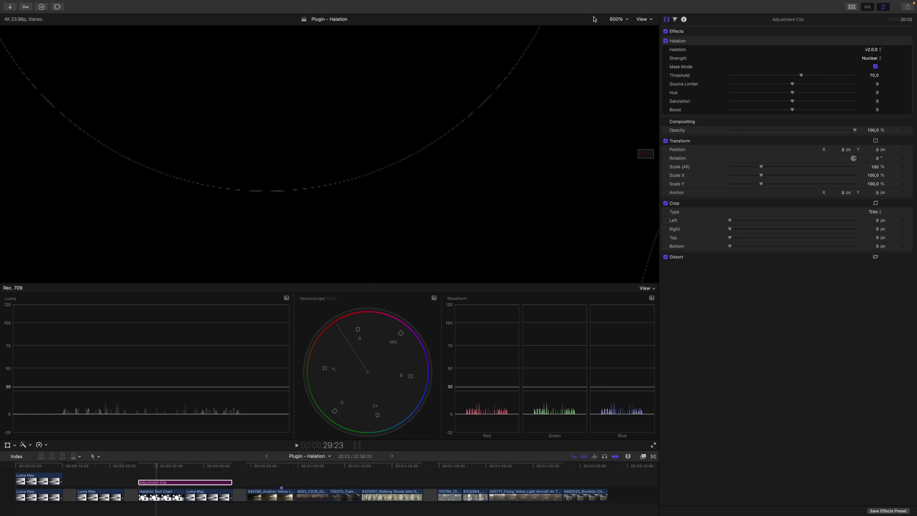
{"action": "left_click", "coordinate": [617, 21]}
{"action": "left_click", "coordinate": [618, 29]}
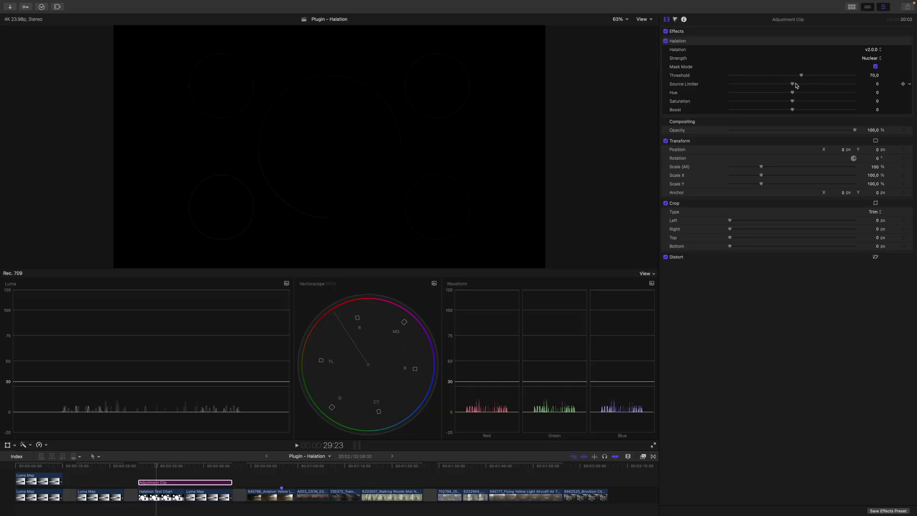
Set the Source Limiter to -100 and the Threshold to 82,11, and show the mask on the Luma Map clip beneath the Adjustment Clip.
{"action": "left_click_drag", "start_coordinate": [796, 86], "coordinate": [729, 84]}
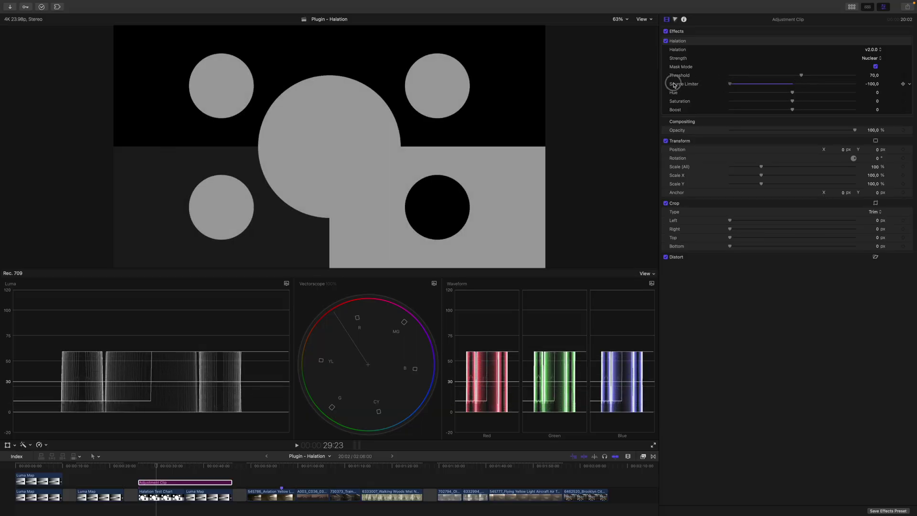
{"action": "left_click_drag", "start_coordinate": [802, 78], "coordinate": [823, 75]}
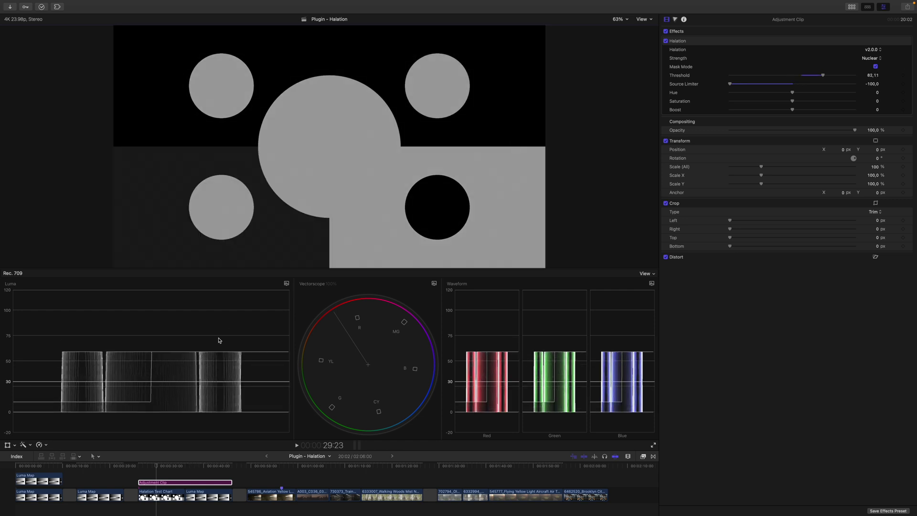
{"action": "left_click", "coordinate": [207, 467]}
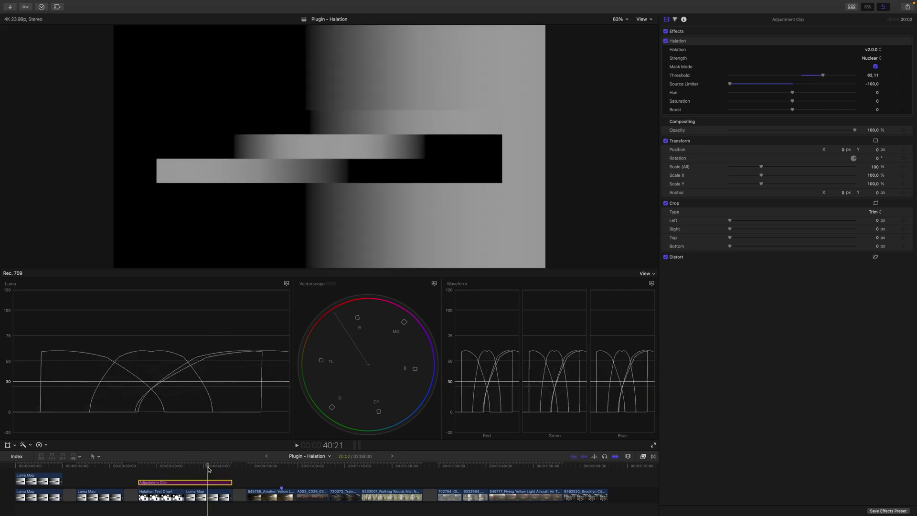
{"action": "key", "text": "super+5"}
Lower the Threshold to 54,73 on the Luma Map mask and reset it to its default.
{"action": "left_click_drag", "start_coordinate": [802, 76], "coordinate": [773, 84]}
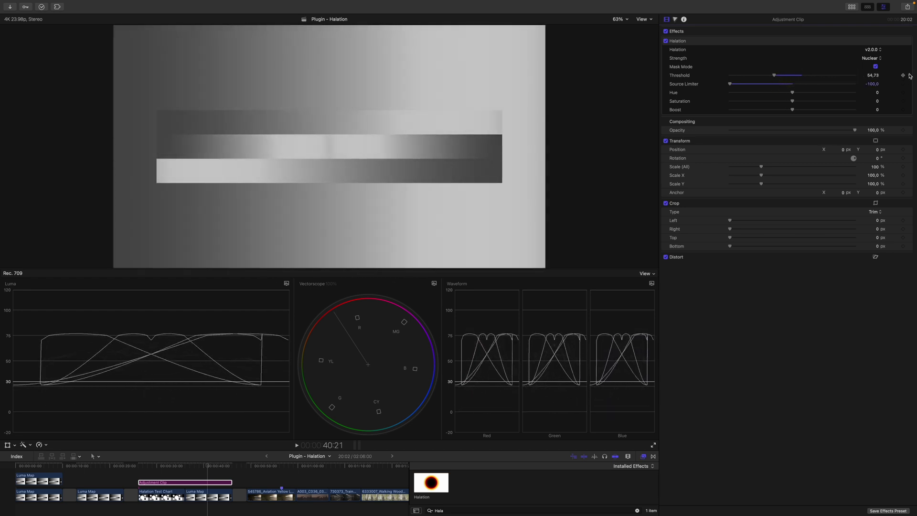
{"action": "left_click", "coordinate": [909, 79]}
{"action": "left_click", "coordinate": [881, 88]}
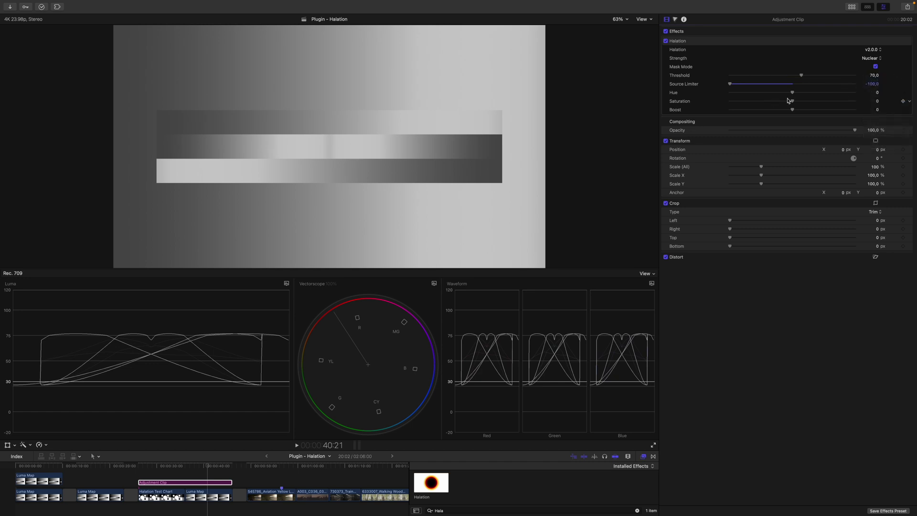
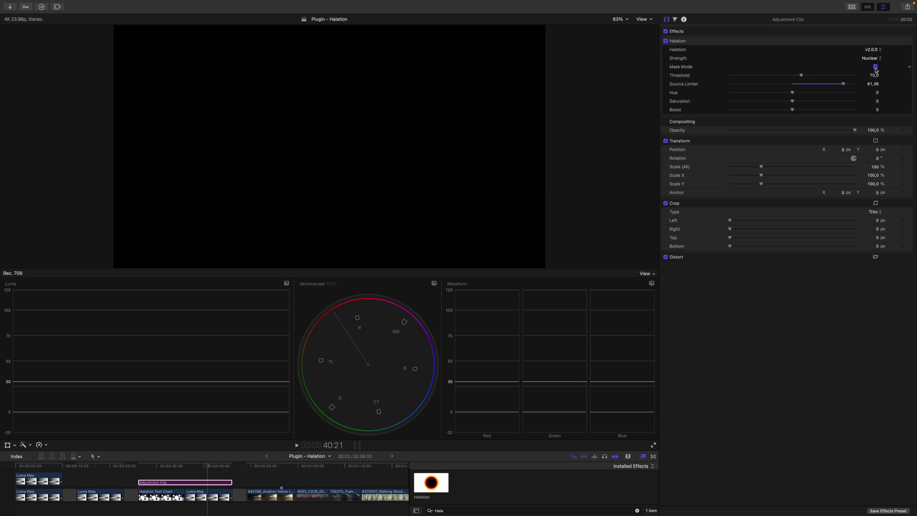
Turn off Mask Mode and compare the Source Limiter at -100 and 100 on the white bar's edge at 400% zoom and on the whole picture.
{"action": "left_click", "coordinate": [875, 67]}
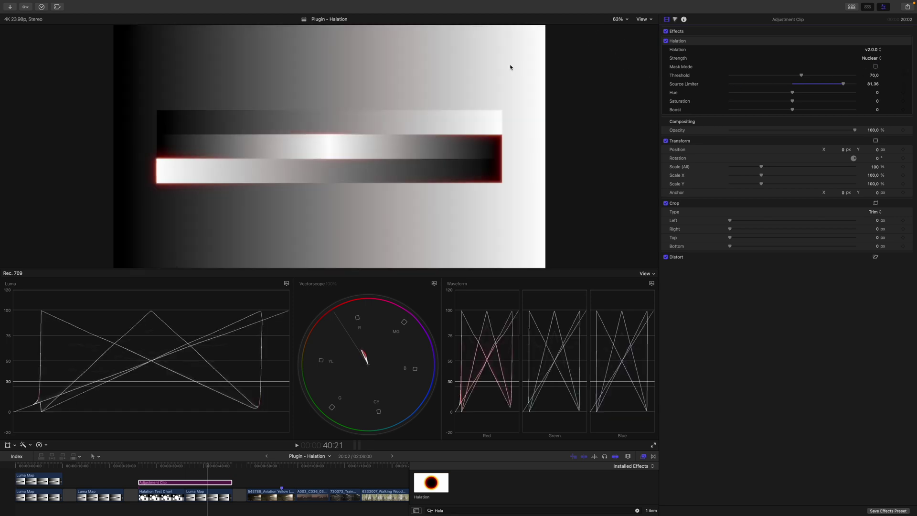
{"action": "left_click_drag", "start_coordinate": [848, 87], "coordinate": [649, 79]}
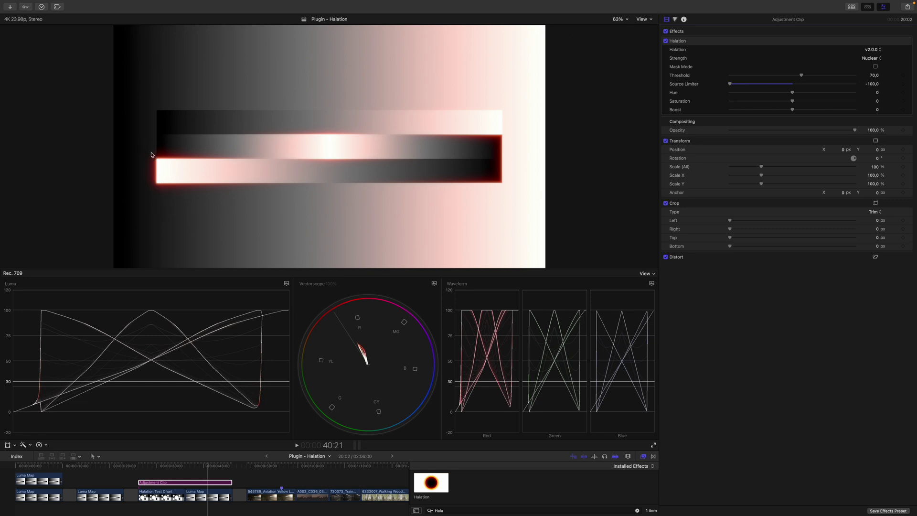
{"action": "left_click", "coordinate": [619, 19]}
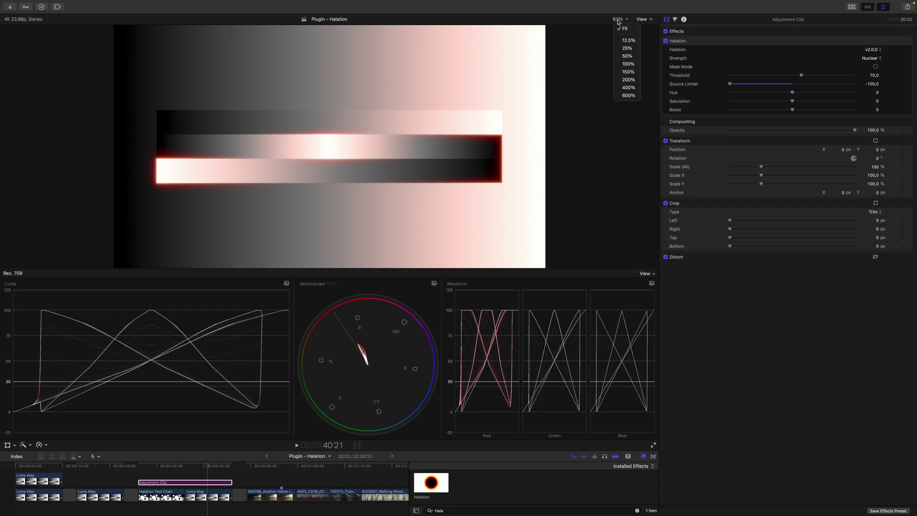
{"action": "left_click", "coordinate": [628, 87]}
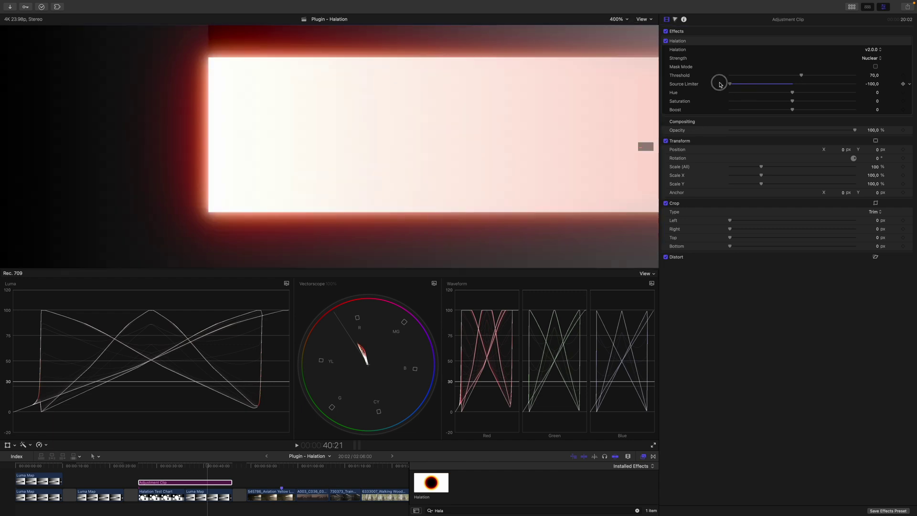
{"action": "left_click_drag", "start_coordinate": [721, 85], "coordinate": [857, 85]}
{"action": "left_click", "coordinate": [618, 19]}
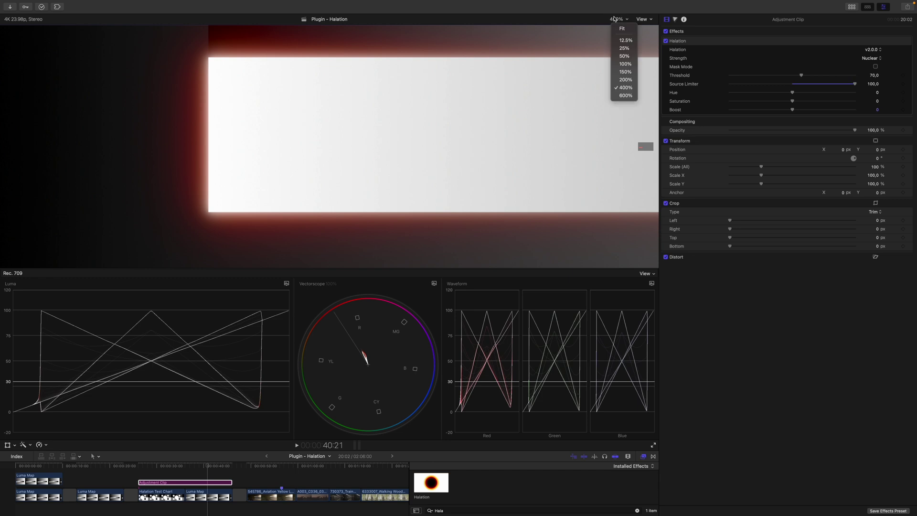
{"action": "left_click", "coordinate": [620, 30]}
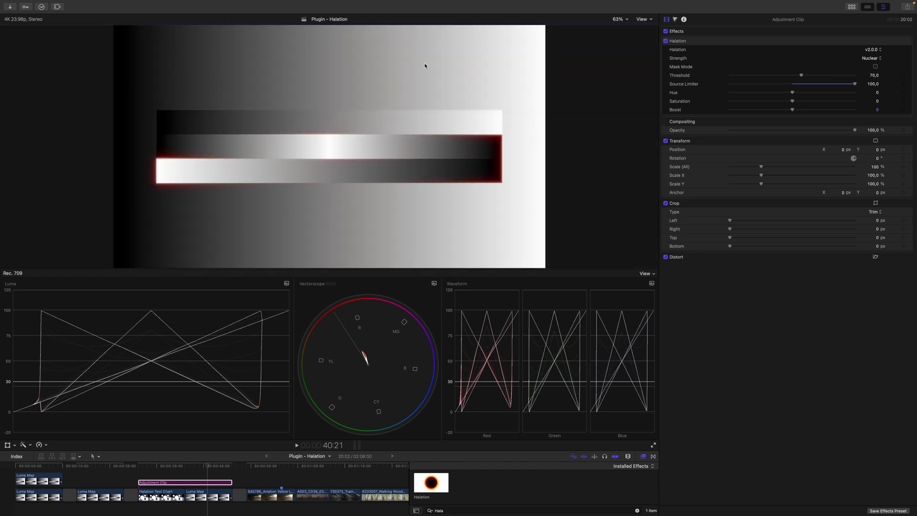
Lower the Source Limiter to -100 on the full Luma Map picture and reset the parameter to 0.
{"action": "left_click", "coordinate": [873, 84]}
{"action": "type", "text": "0"}
{"action": "key", "text": "Return"}
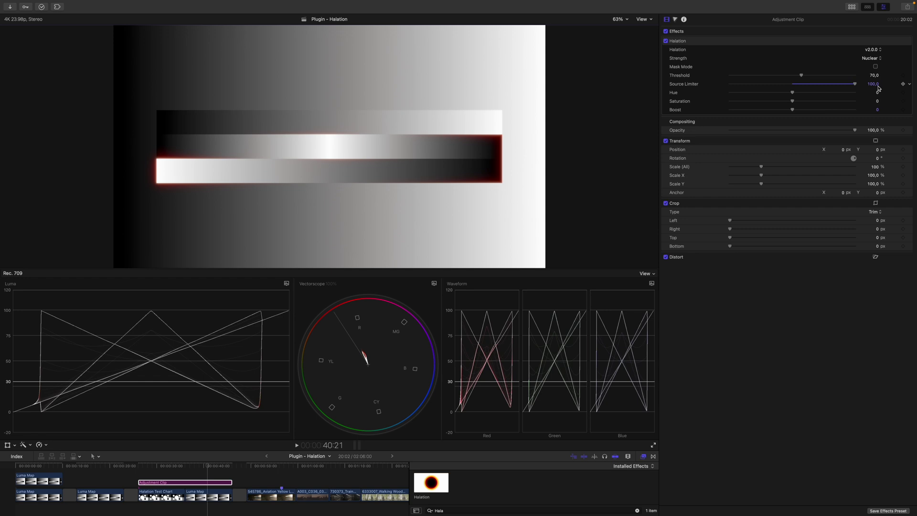
{"action": "mouse_move", "coordinate": [878, 88]}
{"action": "left_mouse_down"}
{"action": "mouse_move", "coordinate": [787, 86]}
{"action": "mouse_move", "coordinate": [861, 91]}
{"action": "left_mouse_up"}
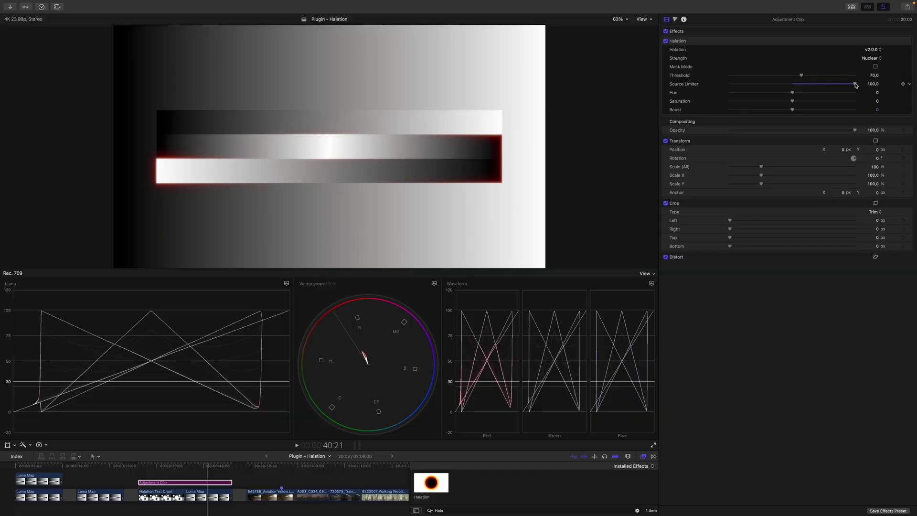
{"action": "left_click_drag", "start_coordinate": [855, 85], "coordinate": [715, 93]}
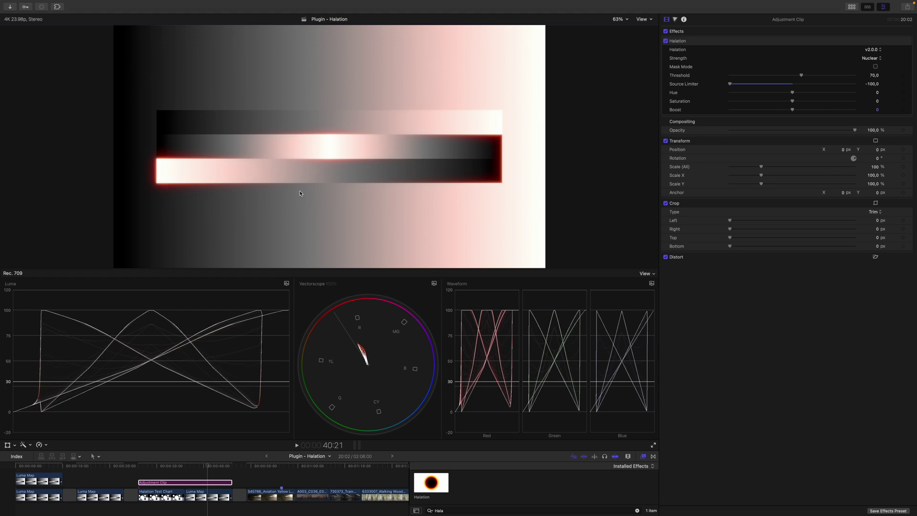
{"action": "left_click", "coordinate": [910, 86]}
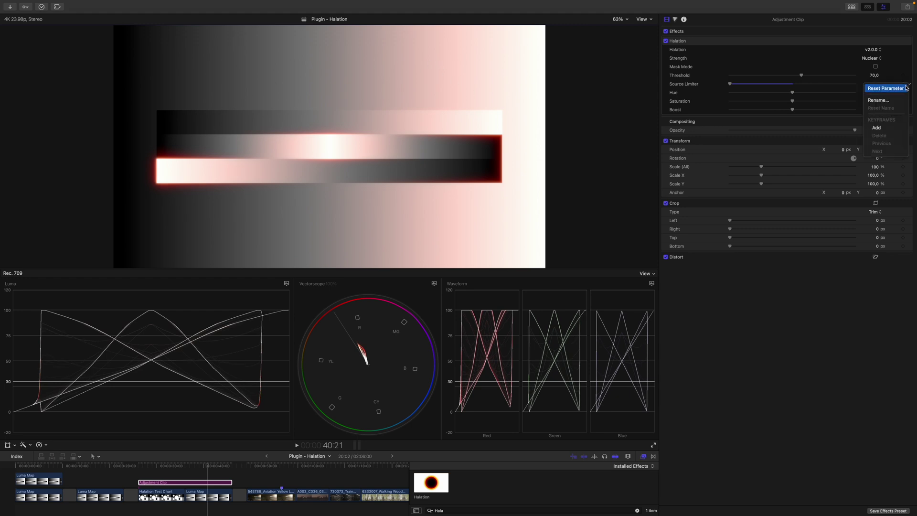
{"action": "left_click", "coordinate": [904, 89]}
Try a slightly negative Source Limiter value and reset the parameter again.
{"action": "mouse_move", "coordinate": [792, 84]}
{"action": "left_mouse_down"}
{"action": "mouse_move", "coordinate": [763, 86]}
{"action": "mouse_move", "coordinate": [776, 85]}
{"action": "left_mouse_up"}
{"action": "left_click", "coordinate": [910, 84]}
{"action": "left_click", "coordinate": [883, 89]}
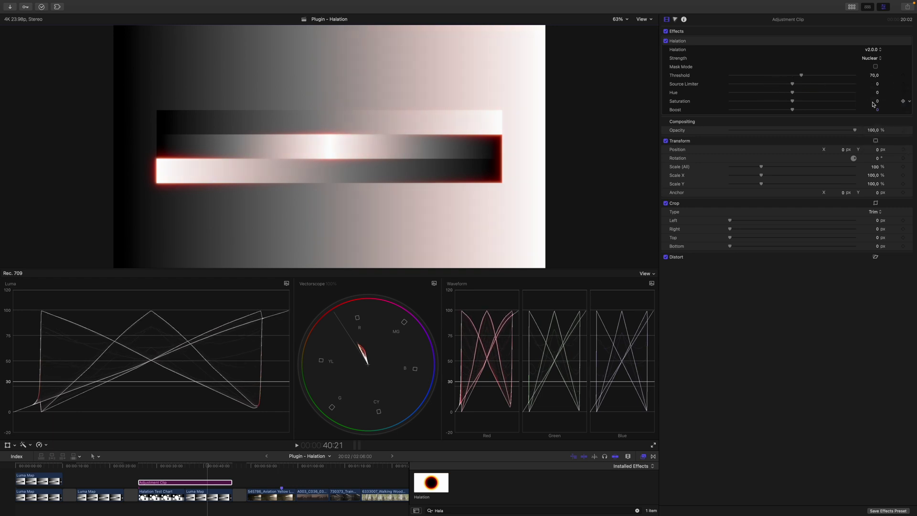
Raise the halation Hue to about 96 while viewing the white bar's left end at 400% zoom, and reset it to 0.
{"action": "left_click", "coordinate": [617, 19]}
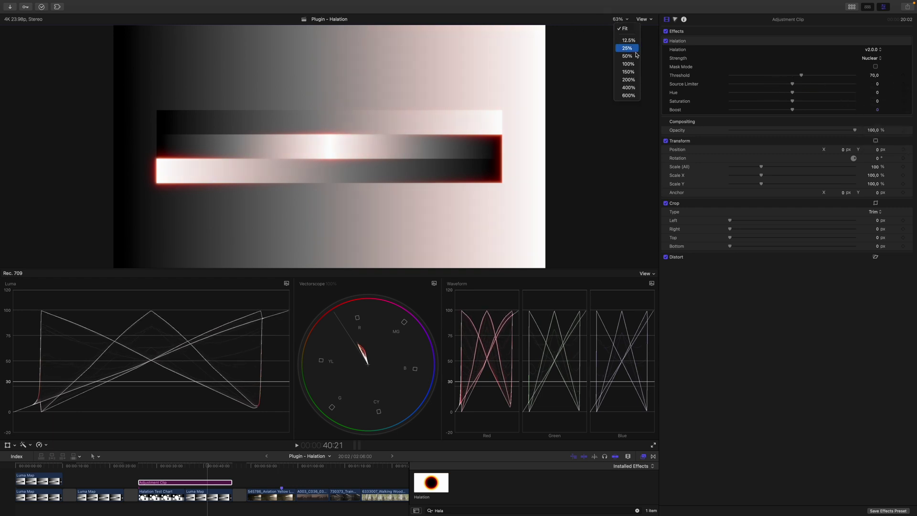
{"action": "left_click", "coordinate": [627, 87]}
{"action": "left_click_drag", "start_coordinate": [643, 148], "coordinate": [640, 146]}
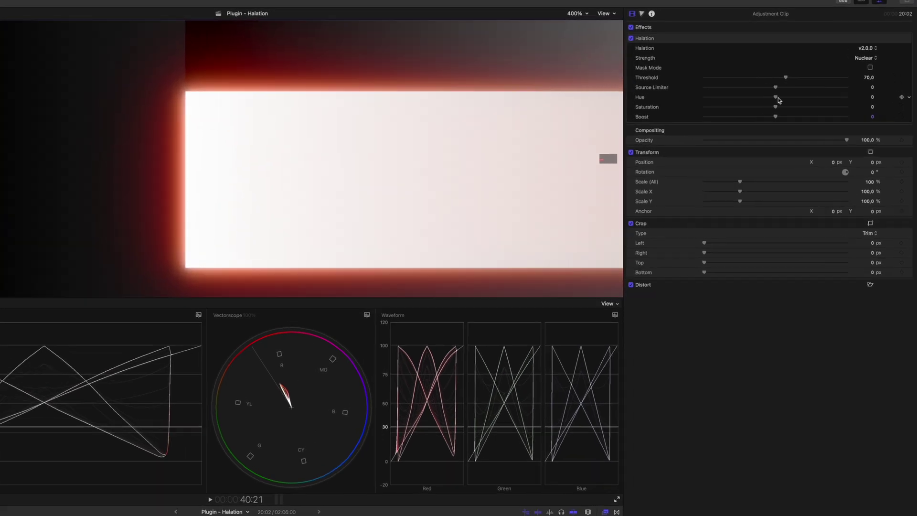
{"action": "left_click_drag", "start_coordinate": [777, 98], "coordinate": [812, 103]}
{"action": "left_click_drag", "start_coordinate": [762, 122], "coordinate": [814, 132]}
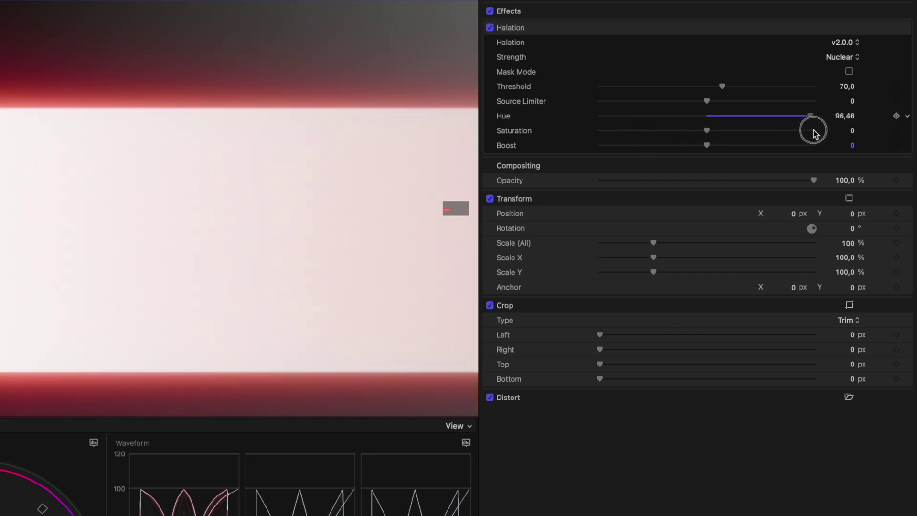
{"action": "left_click", "coordinate": [907, 116]}
{"action": "left_click", "coordinate": [859, 121]}
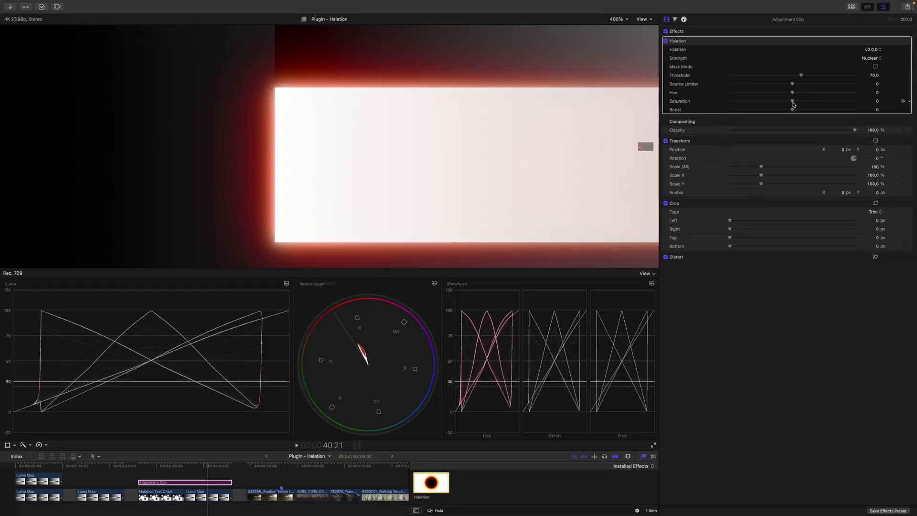
Try a higher halation Saturation and one of about -39 on the white bar's glow, and reset the parameter to 0.
{"action": "left_click_drag", "start_coordinate": [707, 131], "coordinate": [738, 132]}
{"action": "left_click_drag", "start_coordinate": [811, 102], "coordinate": [768, 109]}
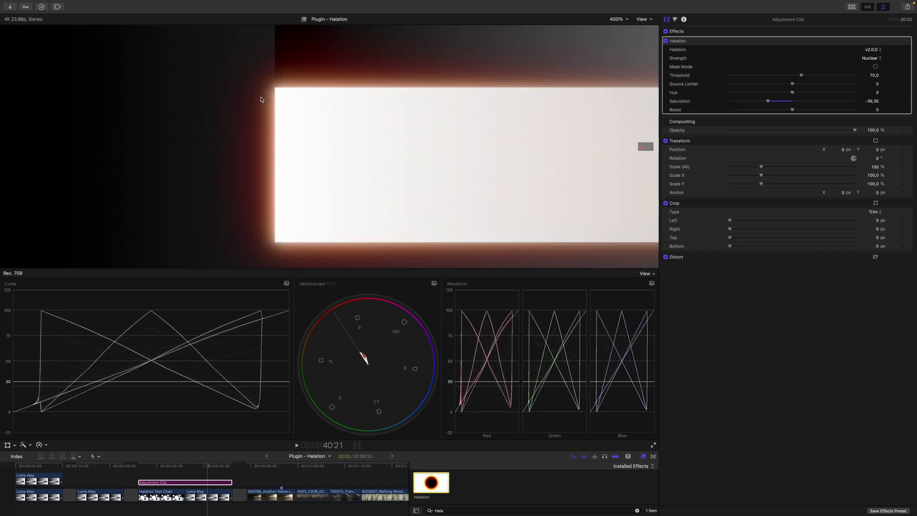
{"action": "left_click", "coordinate": [907, 103]}
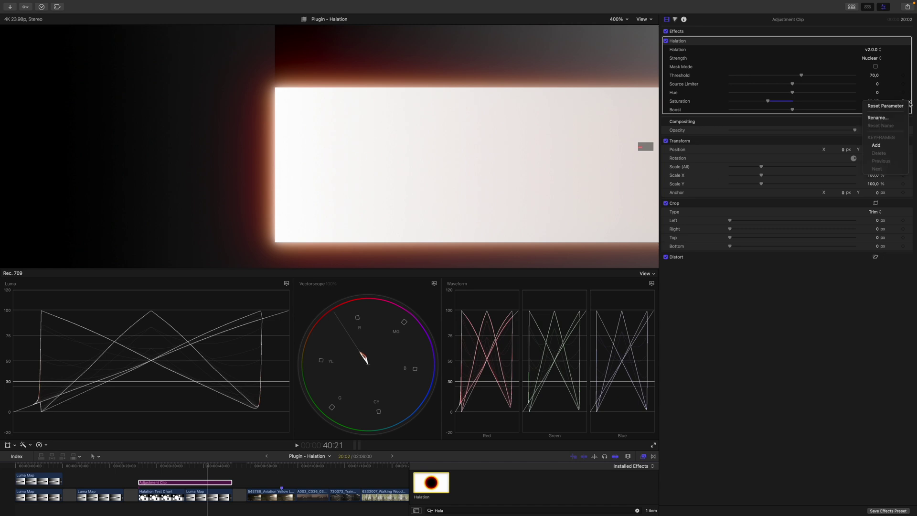
{"action": "left_click", "coordinate": [883, 102]}
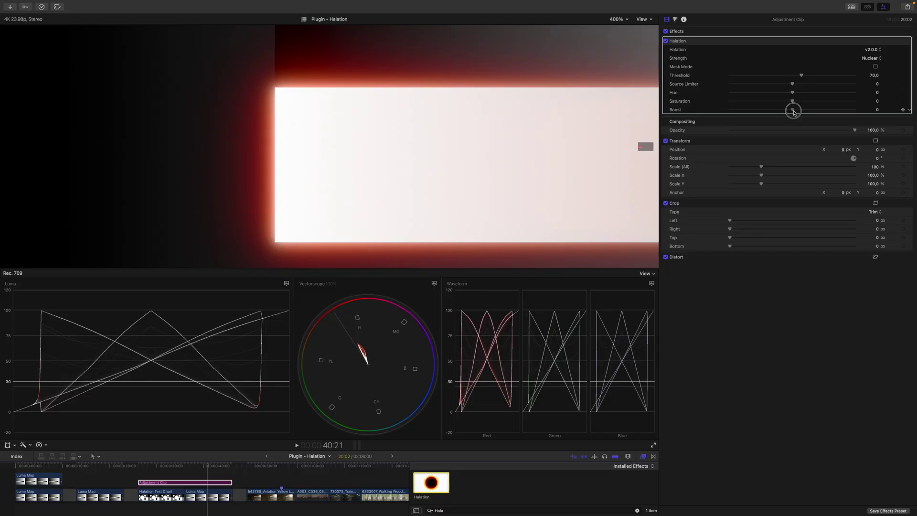
Try the halation Boost at 100 and at -100 on the white bar's glow, and reset the parameter to 0.
{"action": "left_click_drag", "start_coordinate": [794, 109], "coordinate": [880, 108]}
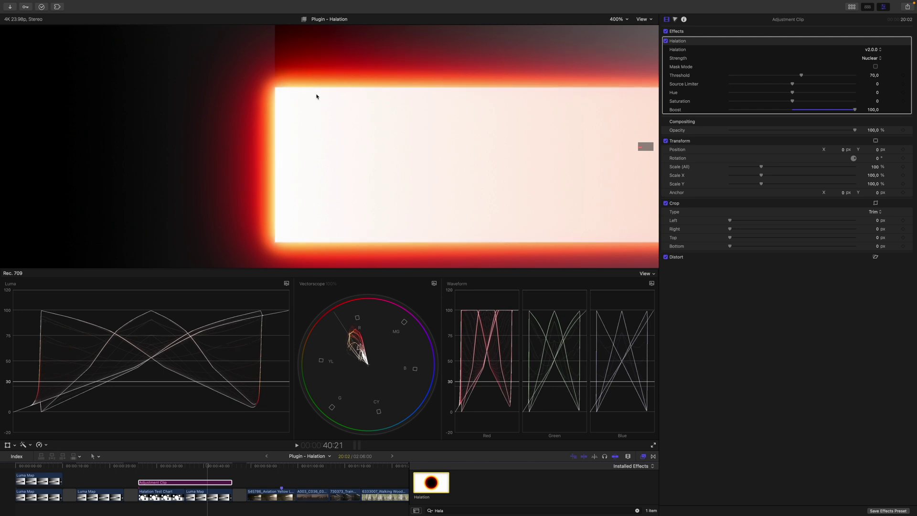
{"action": "left_click_drag", "start_coordinate": [855, 113], "coordinate": [720, 120]}
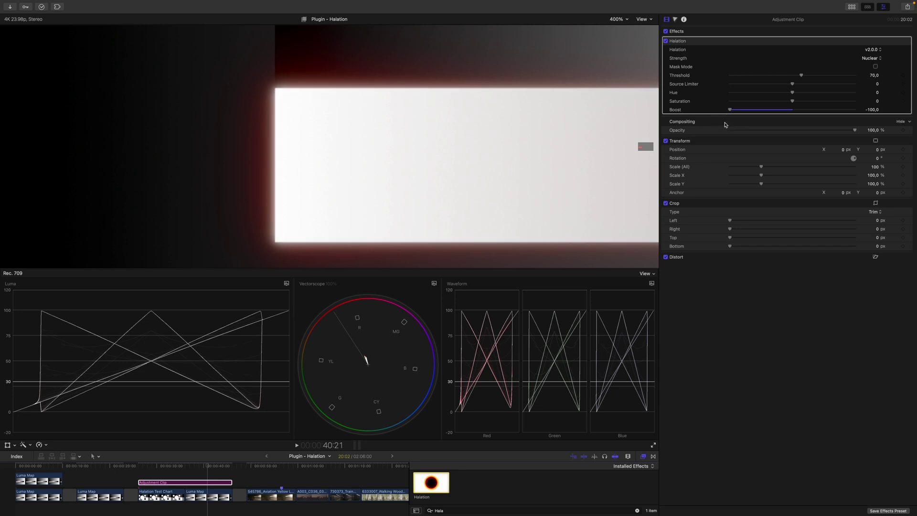
{"action": "left_click", "coordinate": [908, 110]}
{"action": "left_click", "coordinate": [902, 113]}
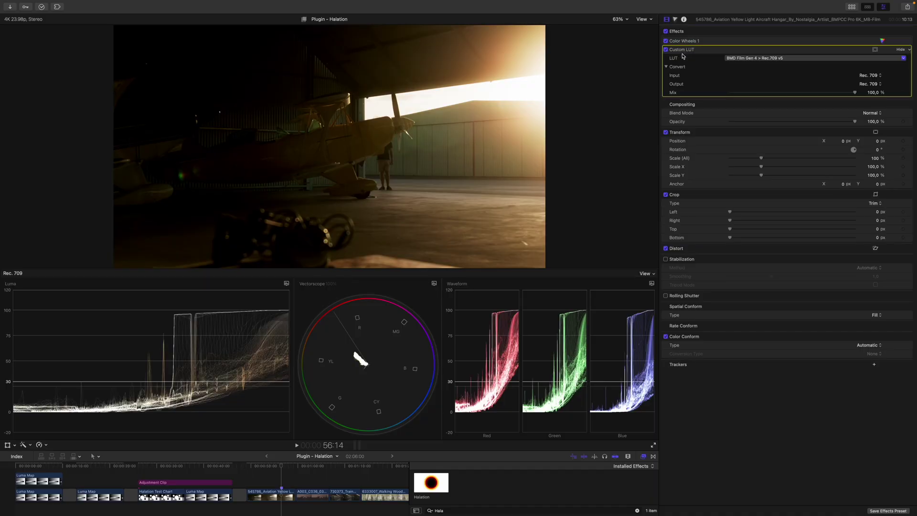
Compare the aircraft hangar clip with and without its Color Wheels 1 correction and its Custom LUT.
{"action": "left_click", "coordinate": [669, 41]}
{"action": "left_click", "coordinate": [665, 40]}
{"action": "left_click", "coordinate": [666, 40]}
{"action": "left_click", "coordinate": [666, 40]}
{"action": "left_click", "coordinate": [665, 41]}
{"action": "left_click", "coordinate": [717, 53]}
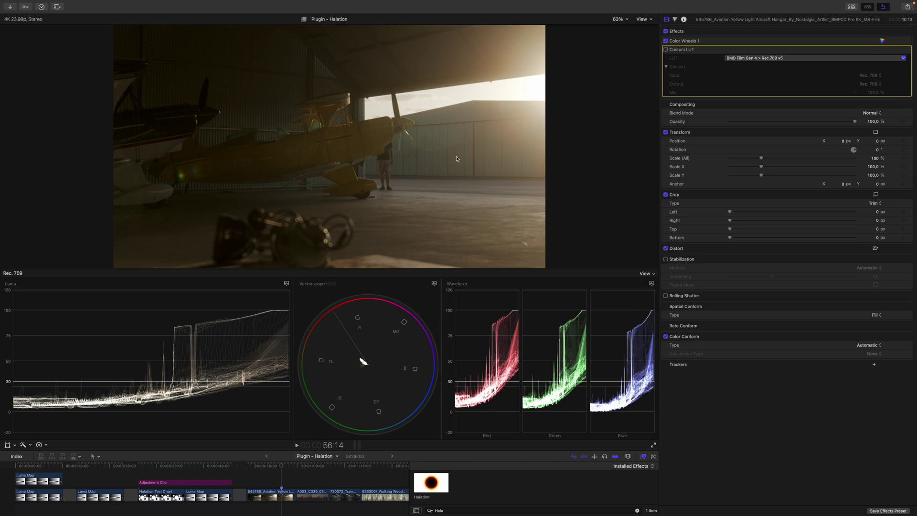
{"action": "left_click", "coordinate": [665, 49]}
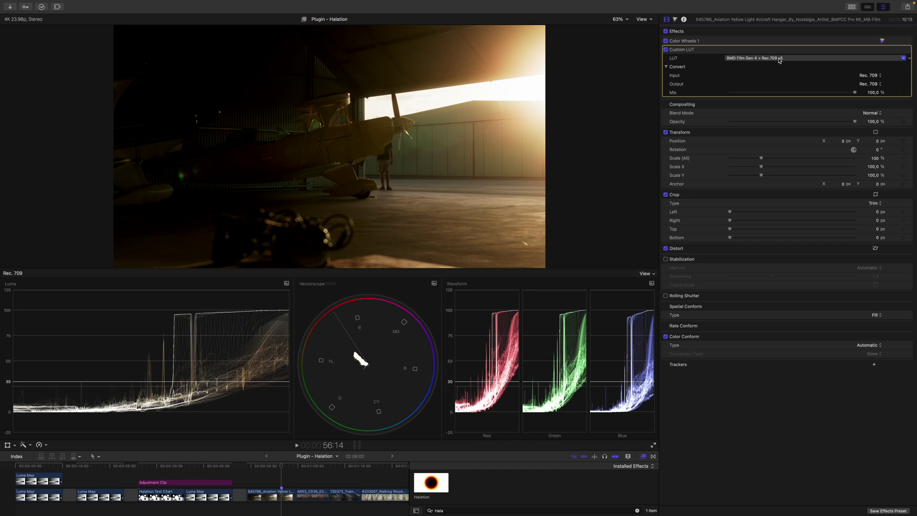
Apply the Halation effect to the aircraft hangar clip.
{"action": "double_click", "coordinate": [431, 483]}
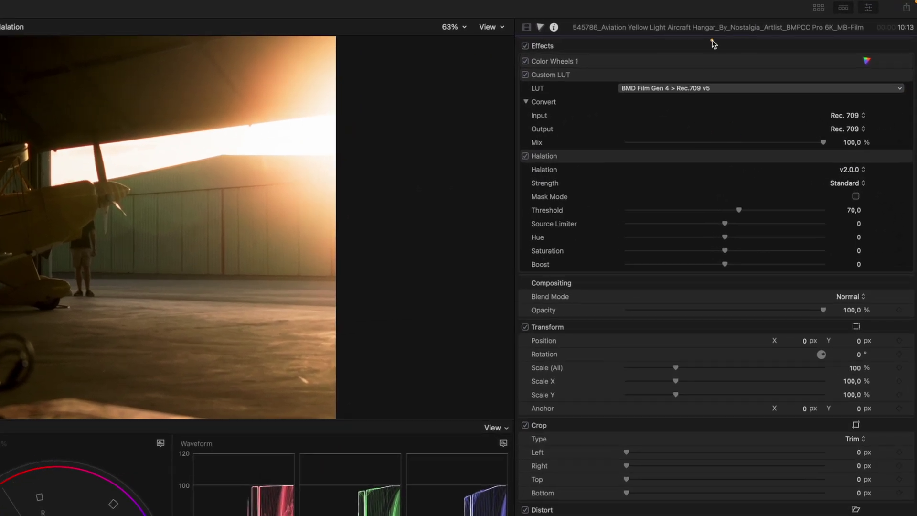
{"action": "left_click_drag", "start_coordinate": [727, 289], "coordinate": [729, 287]}
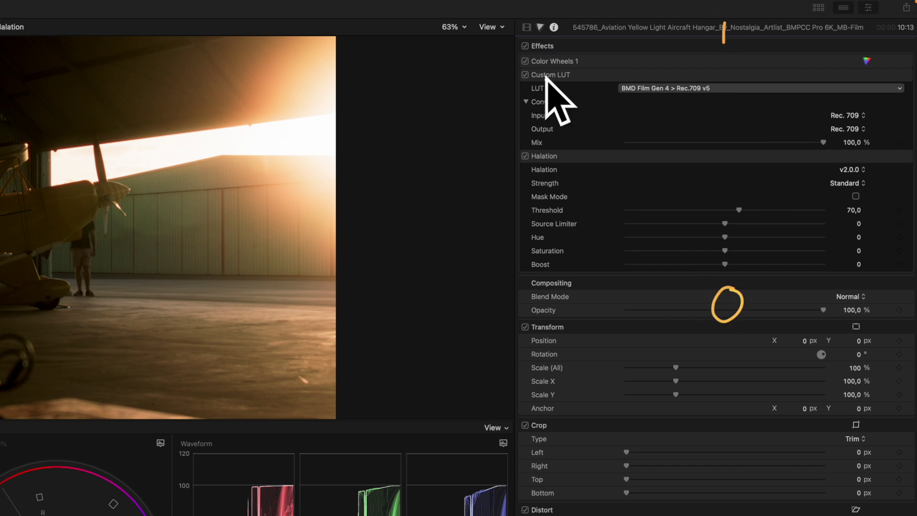
{"action": "mouse_move", "coordinate": [500, 171]}
{"action": "left_mouse_down"}
{"action": "mouse_move", "coordinate": [473, 170]}
{"action": "mouse_move", "coordinate": [542, 175]}
{"action": "mouse_move", "coordinate": [526, 184]}
{"action": "left_mouse_up"}
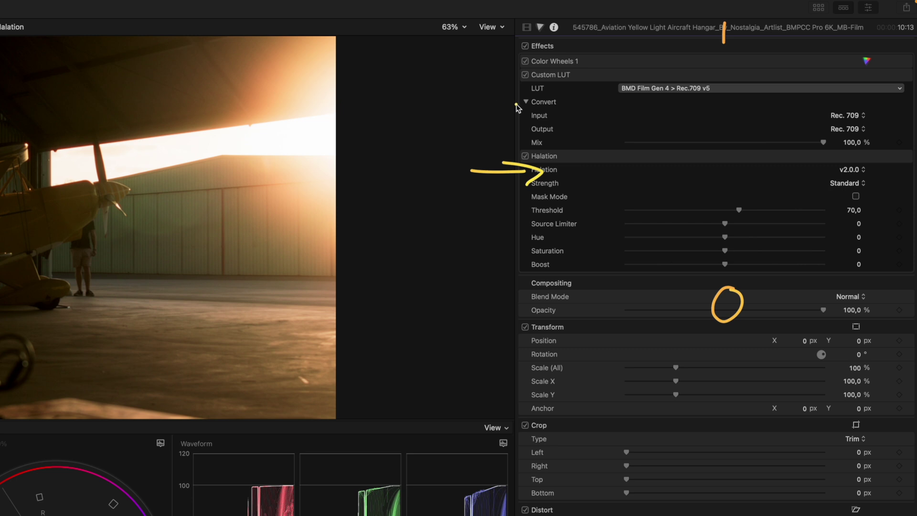
{"action": "mouse_move", "coordinate": [517, 90]}
{"action": "left_mouse_down"}
{"action": "mouse_move", "coordinate": [493, 97]}
{"action": "mouse_move", "coordinate": [473, 144]}
{"action": "mouse_move", "coordinate": [466, 121]}
{"action": "mouse_move", "coordinate": [472, 143]}
{"action": "mouse_move", "coordinate": [489, 125]}
{"action": "left_mouse_up"}
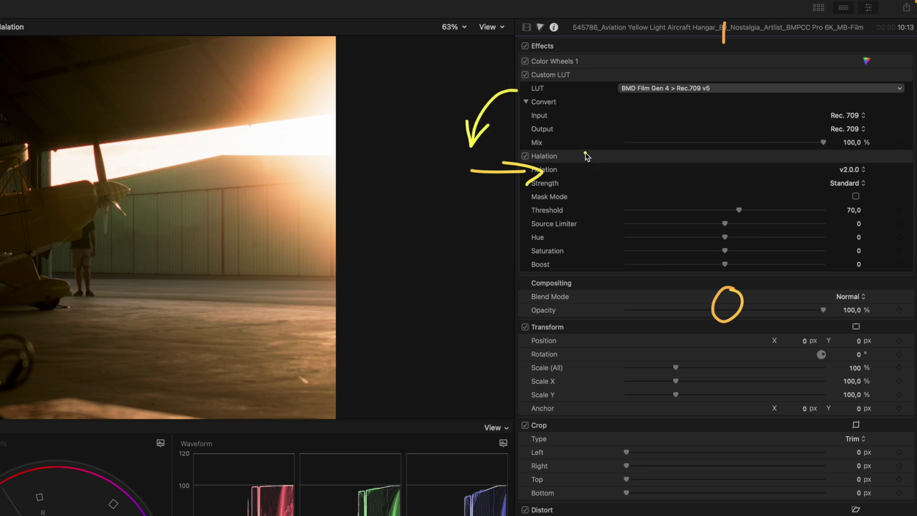
{"action": "mouse_move", "coordinate": [750, 160]}
{"action": "left_mouse_down"}
{"action": "mouse_move", "coordinate": [600, 153]}
{"action": "mouse_move", "coordinate": [508, 190]}
{"action": "mouse_move", "coordinate": [675, 217]}
{"action": "mouse_move", "coordinate": [677, 196]}
{"action": "left_mouse_up"}
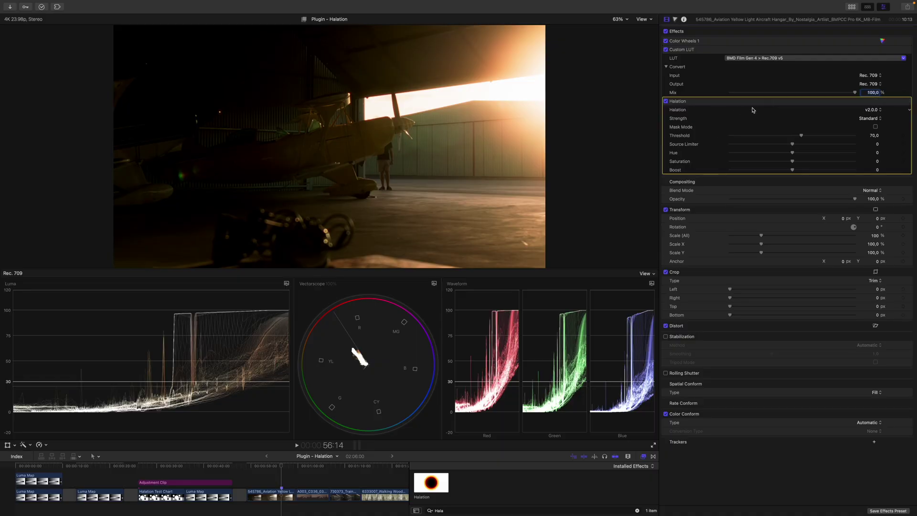
{"action": "left_click", "coordinate": [759, 103]}
{"action": "key", "text": "Delete"}
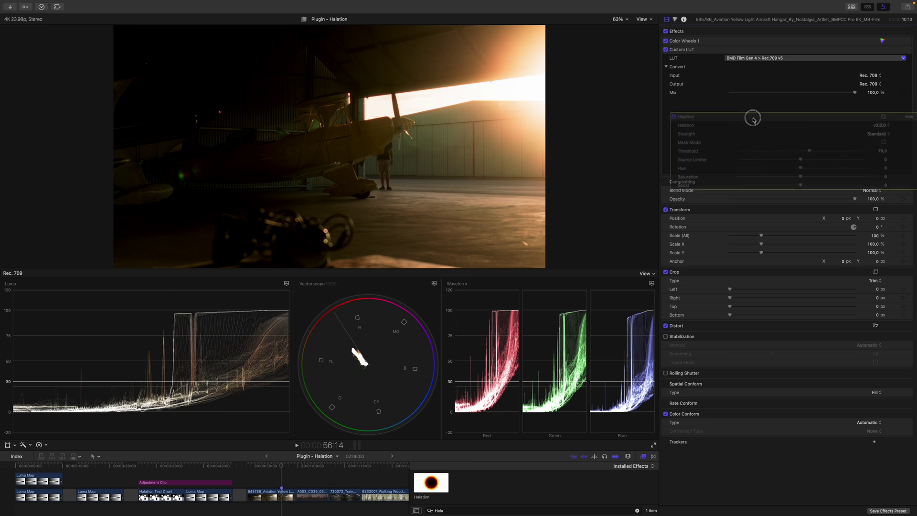
{"action": "key", "text": "super+z"}
{"action": "left_click", "coordinate": [706, 85]}
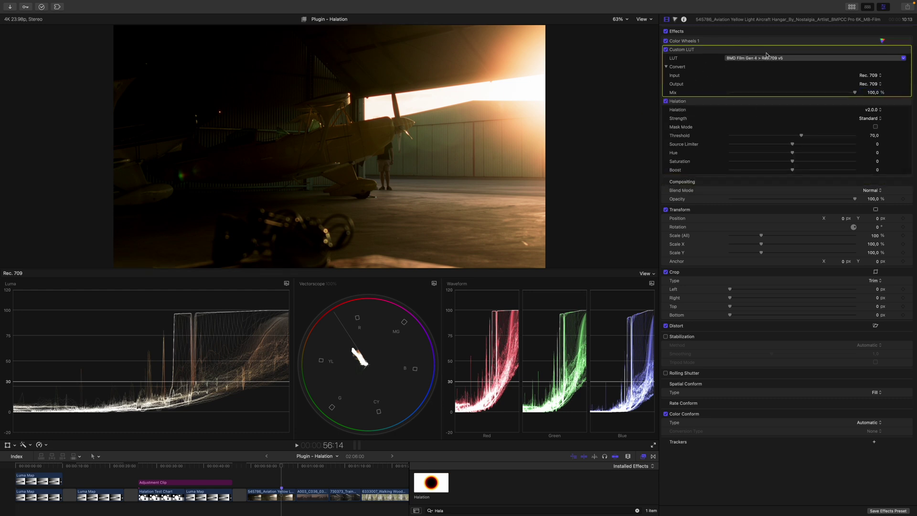
Compare the bright hangar opening's edges with and without Halation at 400% zoom, and return the viewer to Fit.
{"action": "left_click", "coordinate": [759, 102]}
{"action": "left_click", "coordinate": [619, 19]}
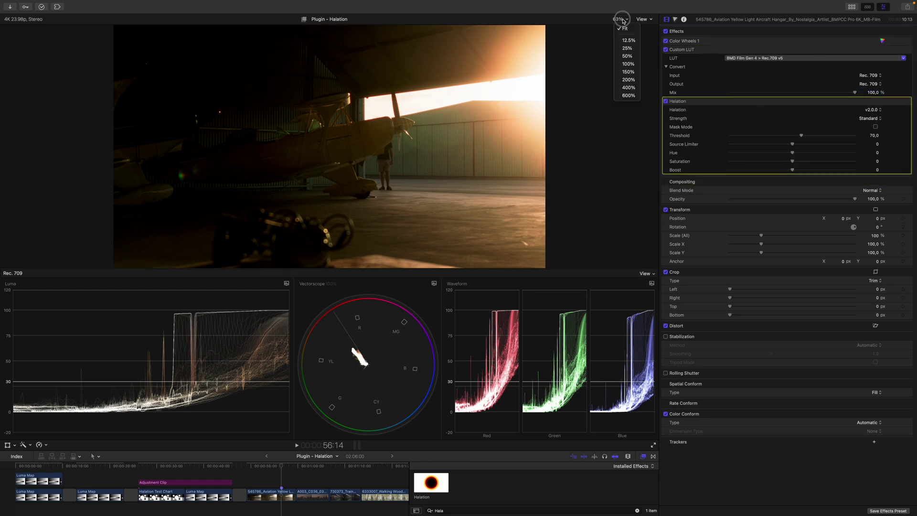
{"action": "left_click", "coordinate": [628, 91]}
{"action": "left_click_drag", "start_coordinate": [640, 140], "coordinate": [645, 142]}
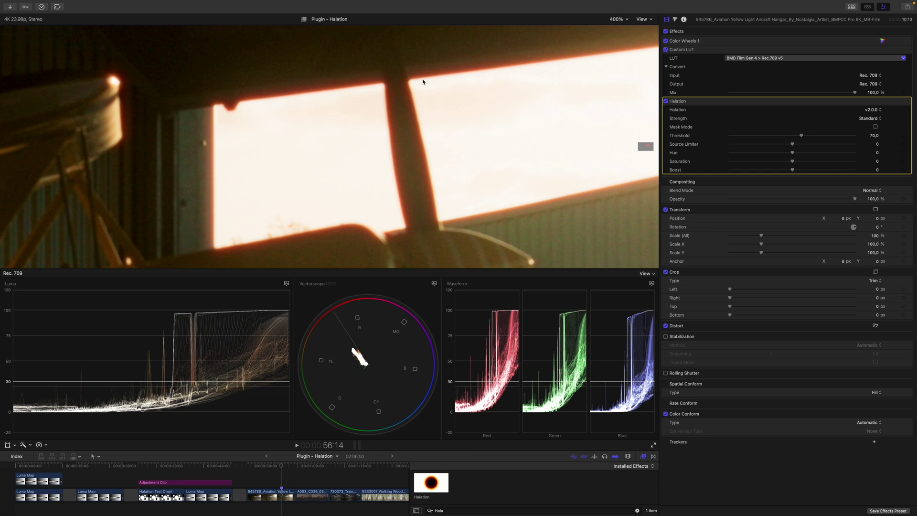
{"action": "left_click", "coordinate": [666, 101]}
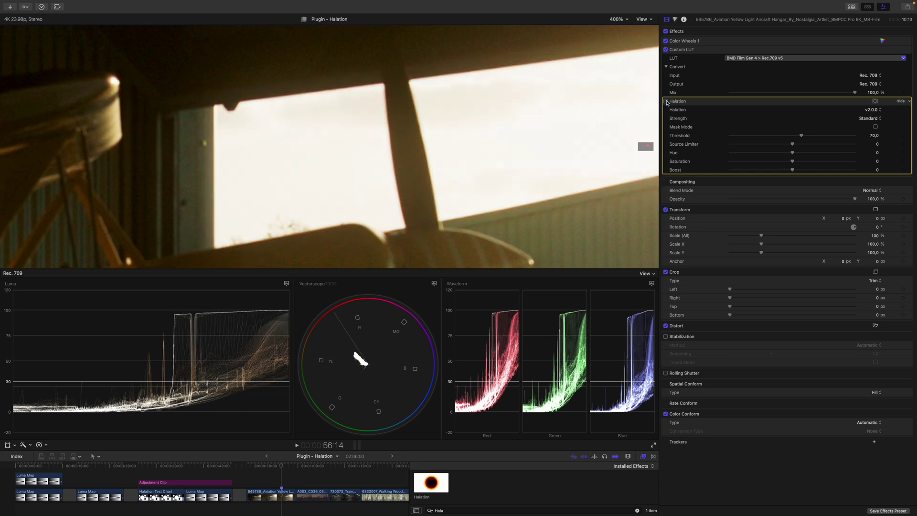
{"action": "left_click", "coordinate": [666, 101]}
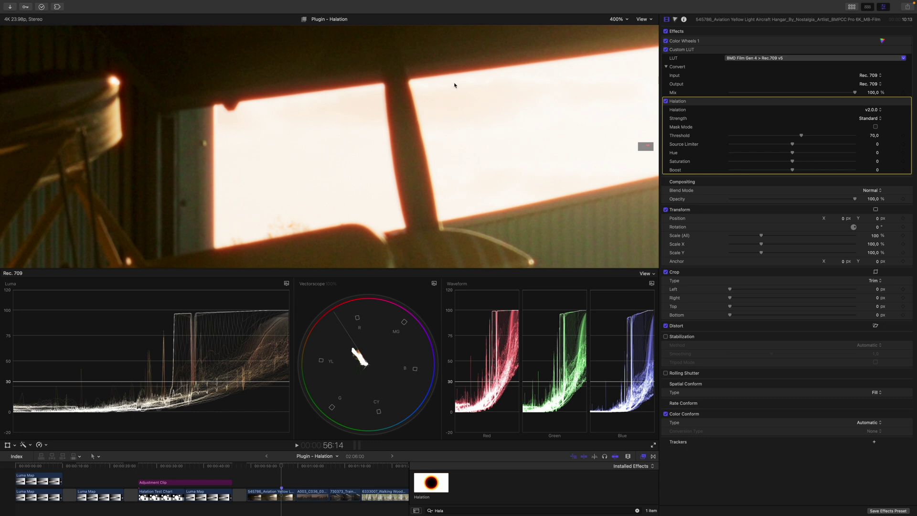
{"action": "left_click", "coordinate": [616, 19]}
{"action": "left_click", "coordinate": [624, 28]}
Examine the out-of-focus highlights on the foreground object at 400% zoom with Halation toggled, and return to Fit.
{"action": "left_click", "coordinate": [618, 19]}
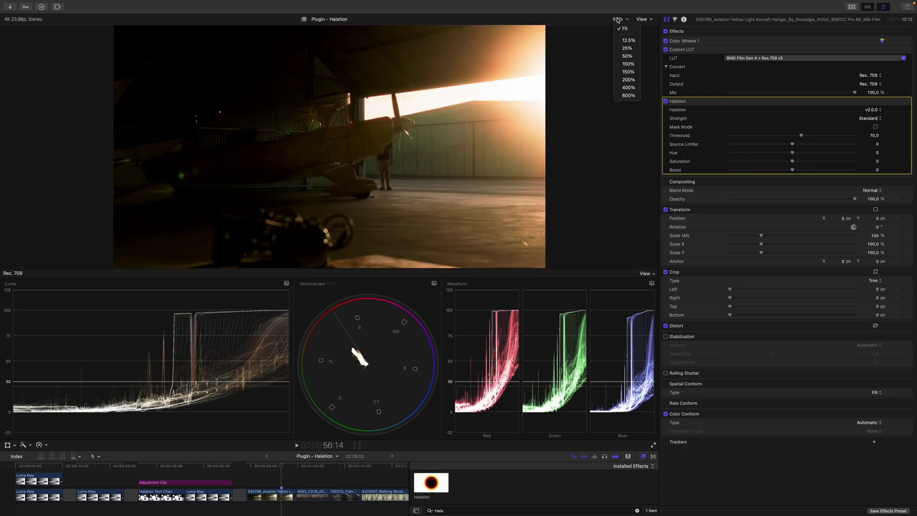
{"action": "left_click", "coordinate": [626, 87]}
{"action": "scroll", "coordinate": [642, 149], "scroll_direction": "down", "scroll_amount": 10}
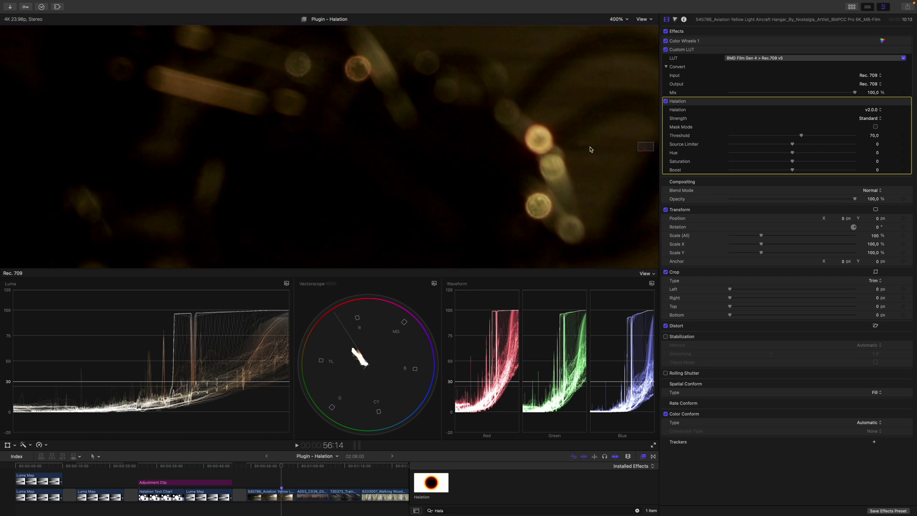
{"action": "left_click", "coordinate": [666, 101]}
{"action": "left_click", "coordinate": [623, 21]}
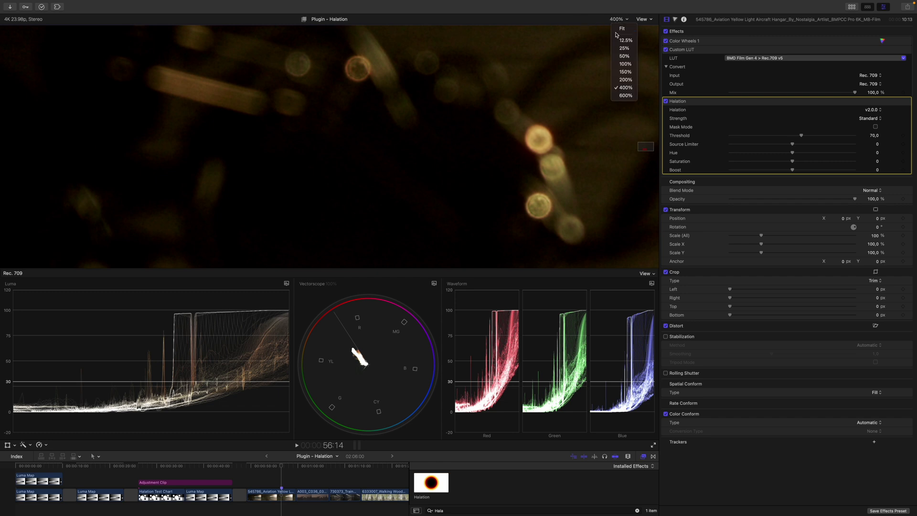
{"action": "left_click", "coordinate": [619, 29]}
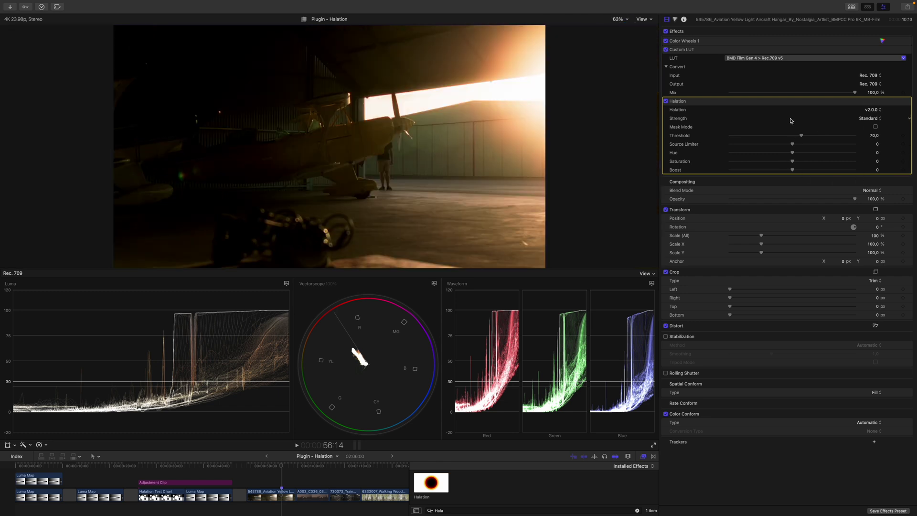
Set the hangar clip's Halation Strength to Nuclear and compare the bright opening's edges with the effect off and on at 400% zoom.
{"action": "left_click", "coordinate": [870, 119]}
{"action": "left_click", "coordinate": [865, 103]}
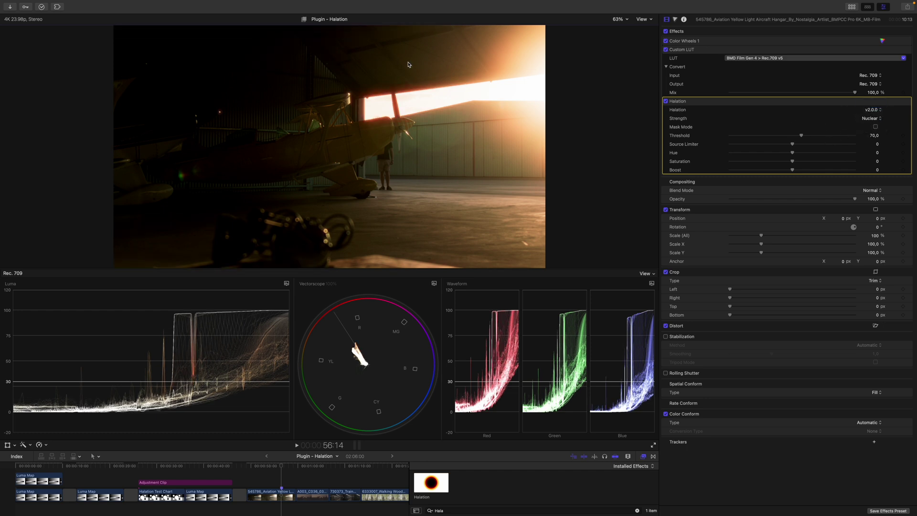
{"action": "left_click", "coordinate": [619, 19]}
{"action": "left_click", "coordinate": [625, 85]}
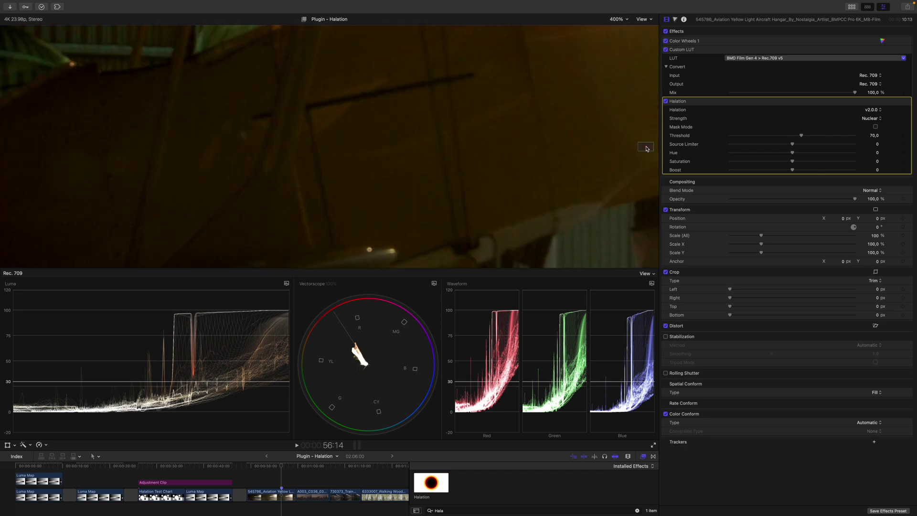
{"action": "left_click_drag", "start_coordinate": [646, 148], "coordinate": [646, 146]}
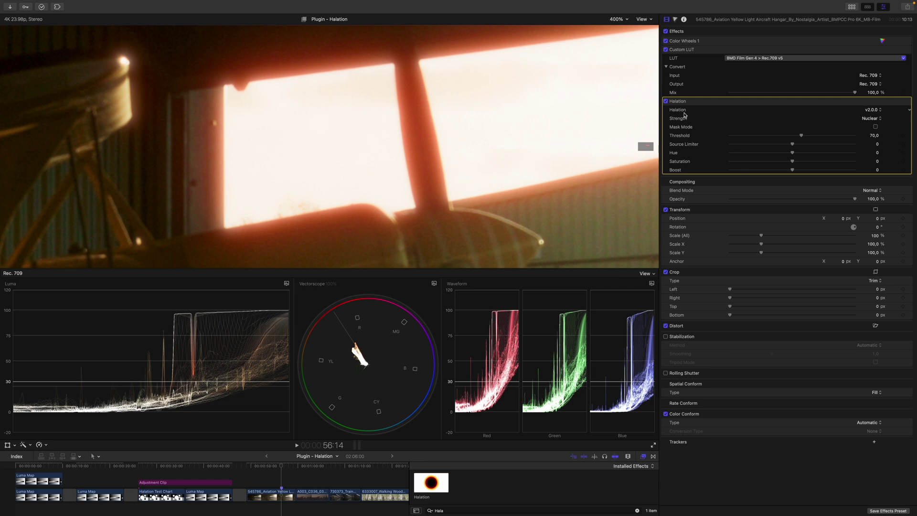
{"action": "left_click", "coordinate": [665, 101]}
{"action": "left_click", "coordinate": [666, 101]}
{"action": "left_click", "coordinate": [623, 22]}
{"action": "left_click", "coordinate": [618, 32]}
Apply the Halation effect to the car clip A003_C036 that follows the hangar clip in the timeline.
{"action": "left_click", "coordinate": [313, 470]}
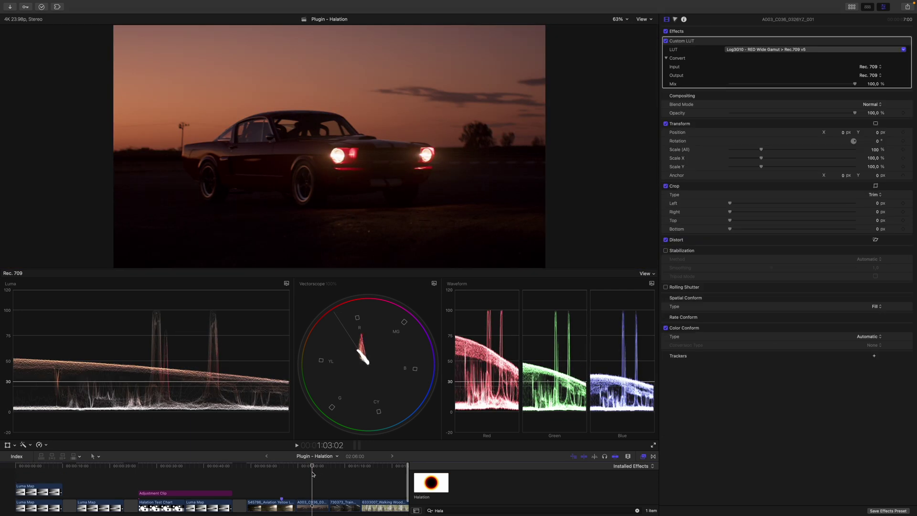
{"action": "left_click", "coordinate": [312, 505]}
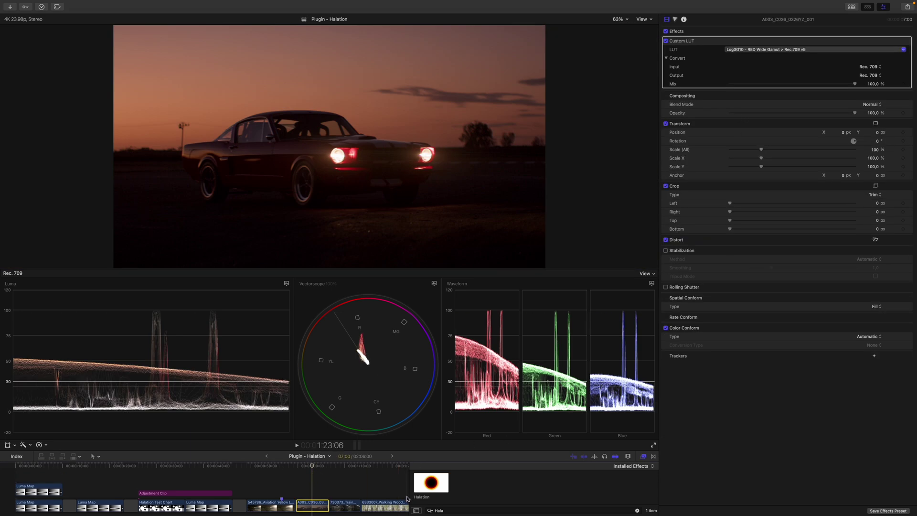
{"action": "double_click", "coordinate": [436, 483]}
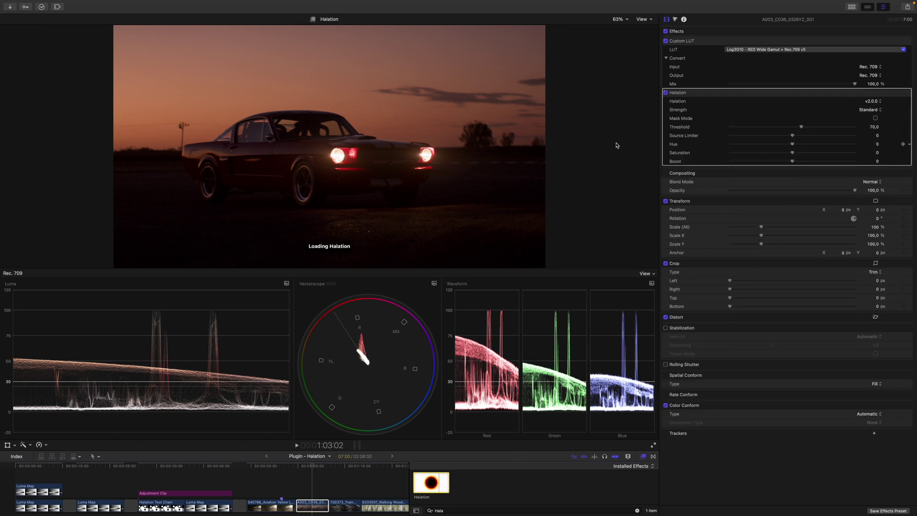
Compare the car's headlights with and without Halation at 100% zoom, and return the viewer to Fit.
{"action": "left_click", "coordinate": [618, 20]}
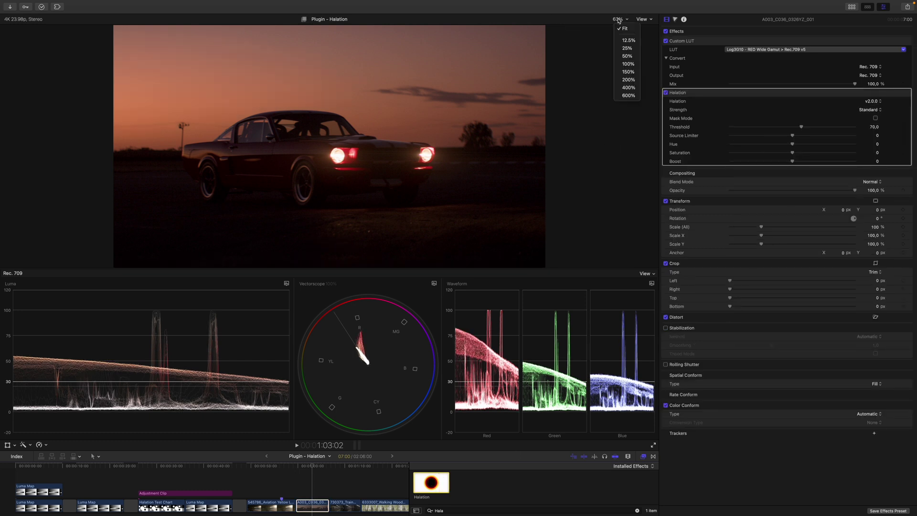
{"action": "left_click", "coordinate": [628, 64]}
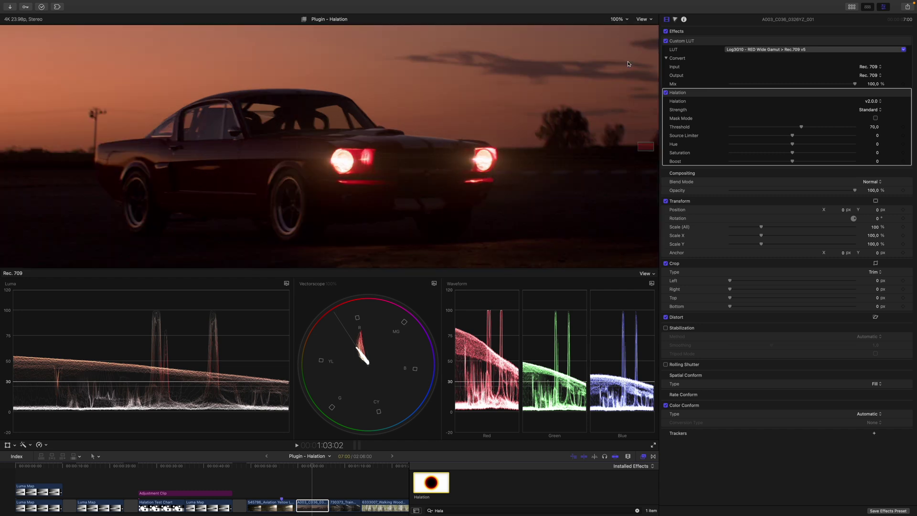
{"action": "left_click_drag", "start_coordinate": [645, 150], "coordinate": [643, 146]}
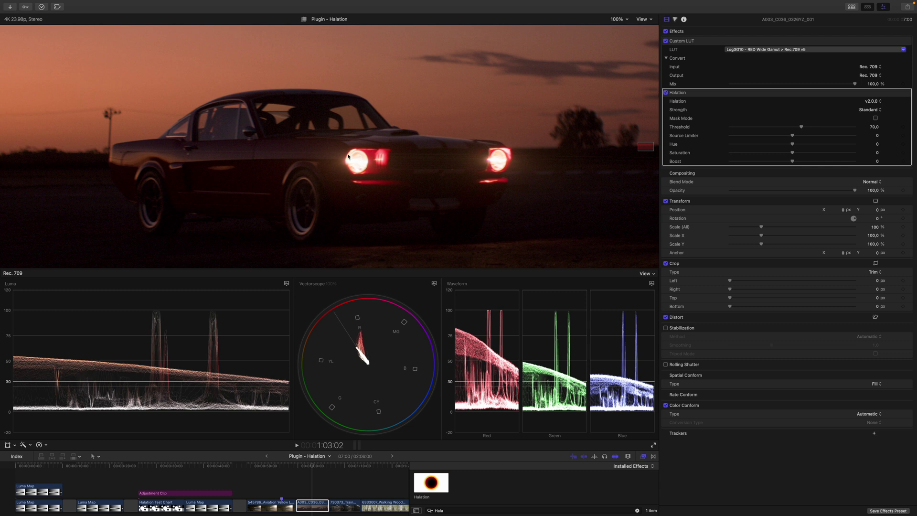
{"action": "left_click", "coordinate": [666, 93]}
{"action": "left_click", "coordinate": [666, 93]}
{"action": "left_click", "coordinate": [620, 19]}
{"action": "left_click", "coordinate": [621, 29]}
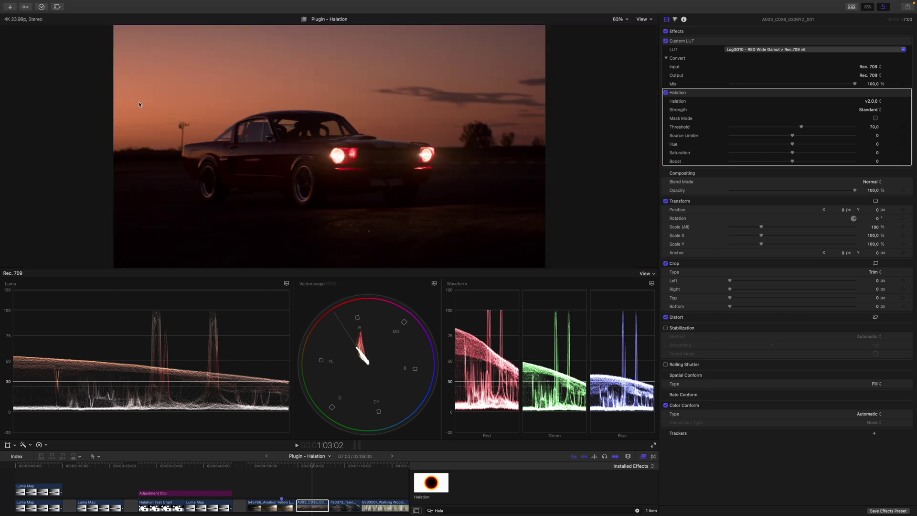
Compare the bright sky behind the car with and without Halation in the full frame.
{"action": "mouse_move", "coordinate": [224, 99]}
{"action": "left_mouse_down"}
{"action": "mouse_move", "coordinate": [120, 61]}
{"action": "mouse_move", "coordinate": [257, 80]}
{"action": "mouse_move", "coordinate": [239, 140]}
{"action": "left_mouse_up"}
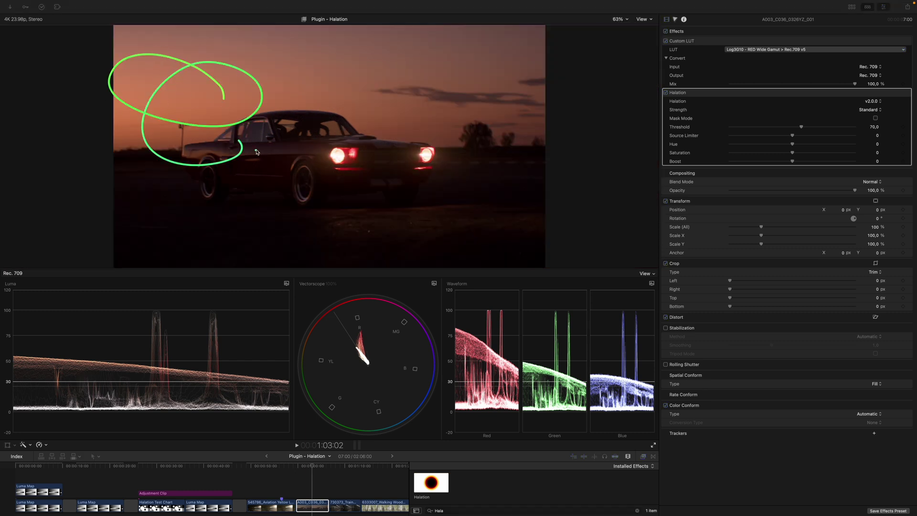
{"action": "key", "text": "Escape"}
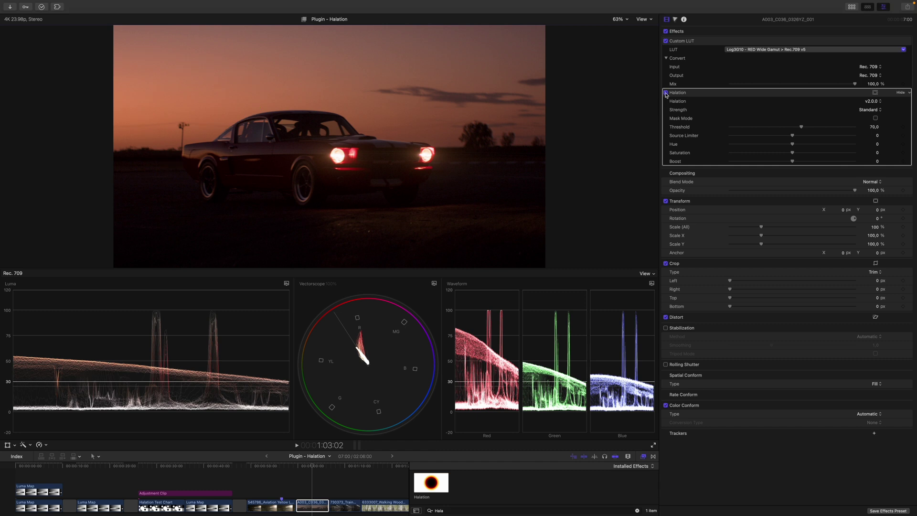
{"action": "left_click", "coordinate": [666, 93]}
{"action": "left_click", "coordinate": [666, 93]}
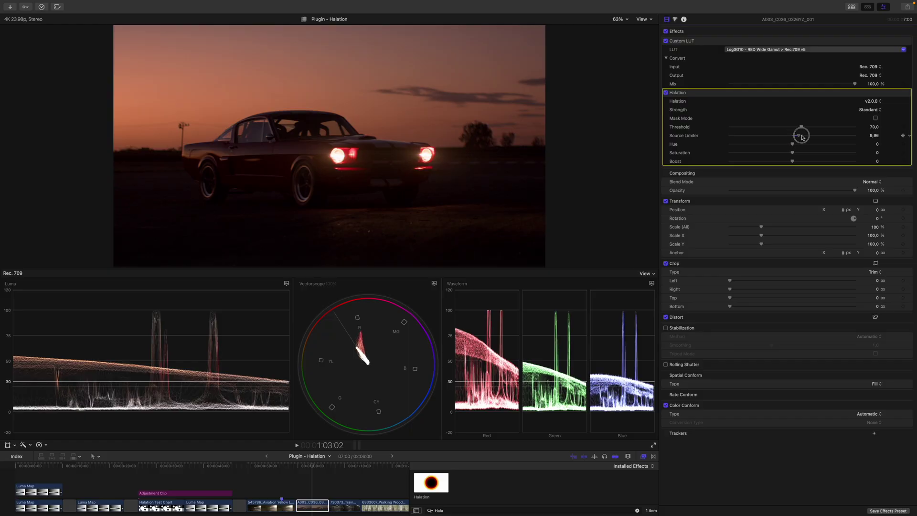
Set the car clip's Source Limiter to 100 and its Halation Strength to Nuclear, toggling the effect to compare the picture.
{"action": "left_click_drag", "start_coordinate": [802, 137], "coordinate": [855, 136]}
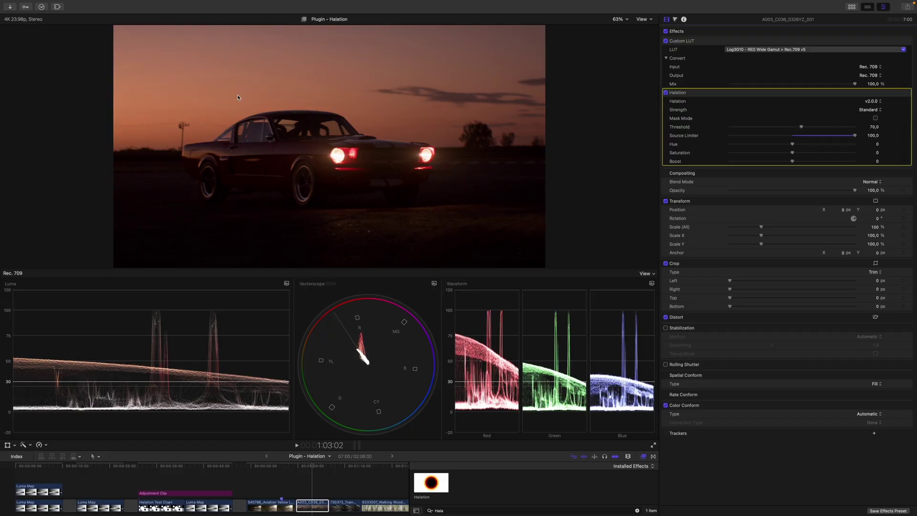
{"action": "left_click", "coordinate": [665, 93]}
{"action": "left_click", "coordinate": [868, 112]}
{"action": "left_click", "coordinate": [860, 100]}
{"action": "left_click", "coordinate": [665, 92]}
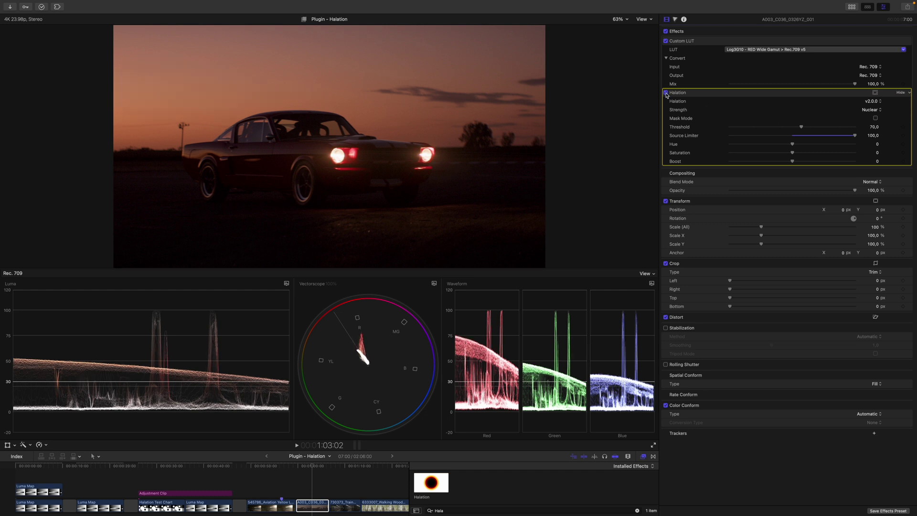
Set the car clip's Source Limiter to 45 and toggle Halation off and on to compare the picture.
{"action": "left_click", "coordinate": [665, 92]}
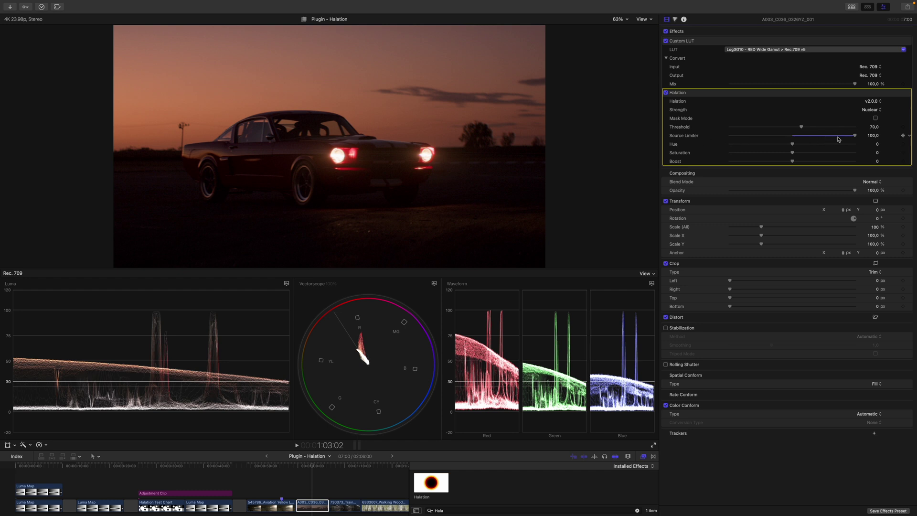
{"action": "left_click_drag", "start_coordinate": [856, 137], "coordinate": [824, 148]}
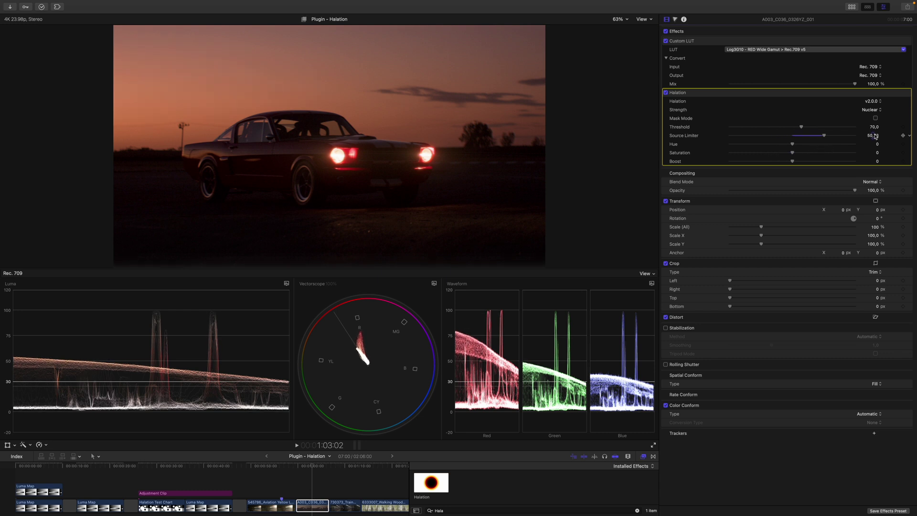
{"action": "left_click", "coordinate": [875, 136]}
{"action": "type", "text": "45"}
{"action": "key", "text": "Return"}
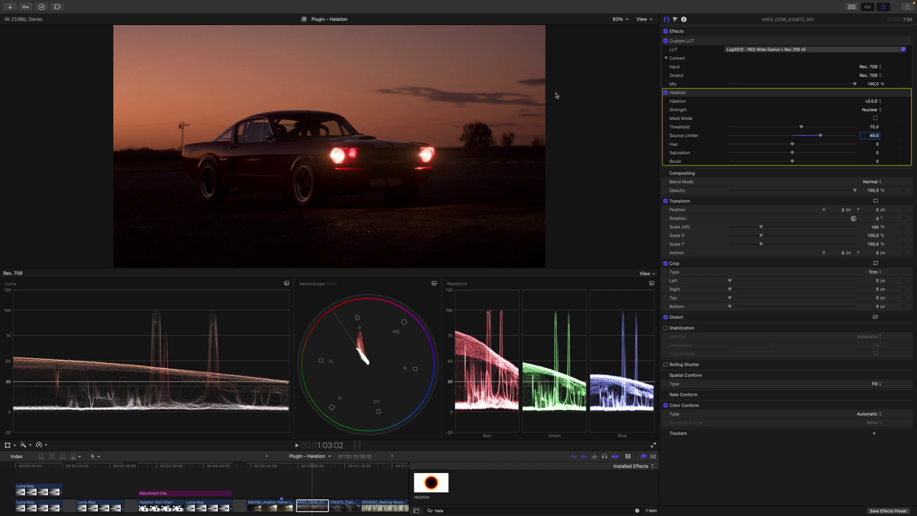
{"action": "left_click", "coordinate": [666, 93]}
{"action": "key", "text": "Return"}
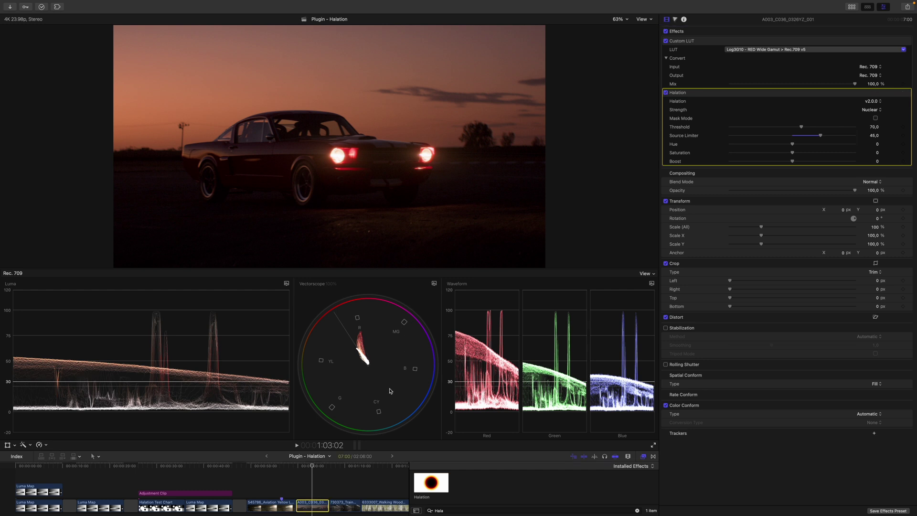
Apply the Halation effect to the Train Metro Terminal clip and inspect the ceiling lights at 400% zoom.
{"action": "left_click", "coordinate": [346, 463]}
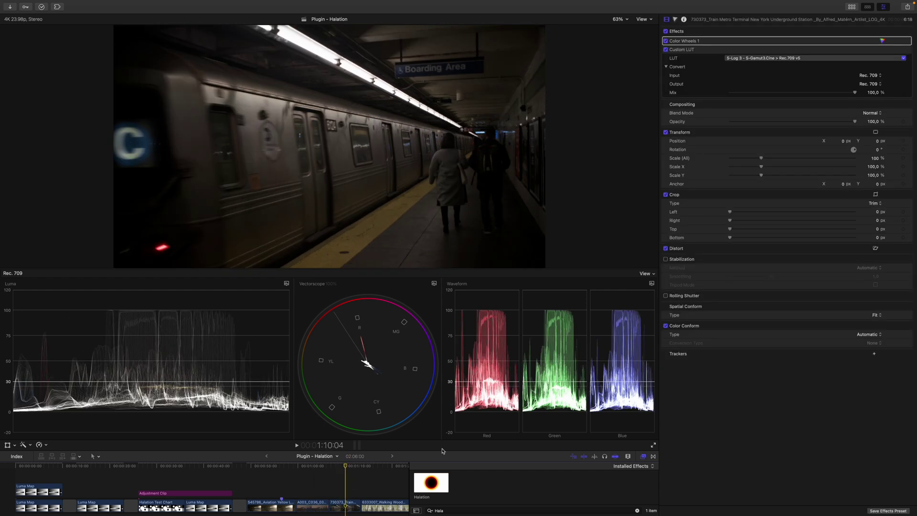
{"action": "double_click", "coordinate": [431, 483]}
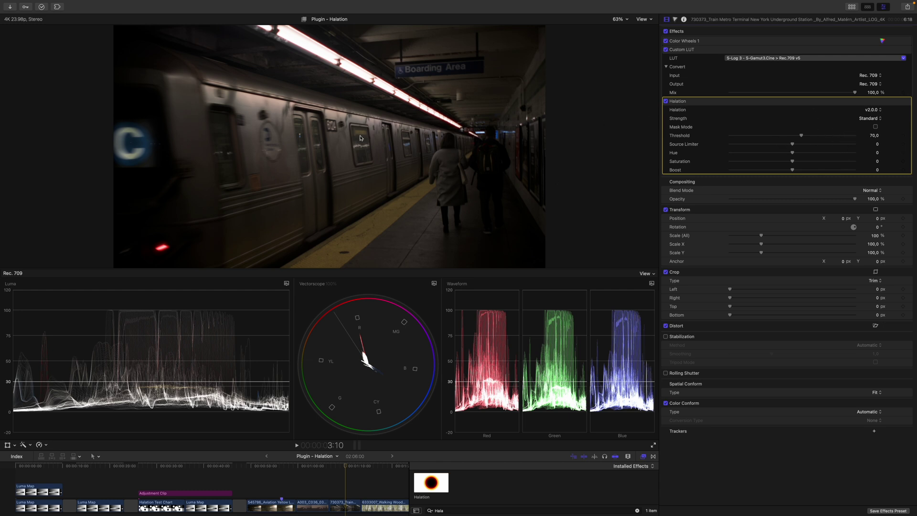
{"action": "left_click", "coordinate": [620, 19]}
{"action": "left_click", "coordinate": [628, 87]}
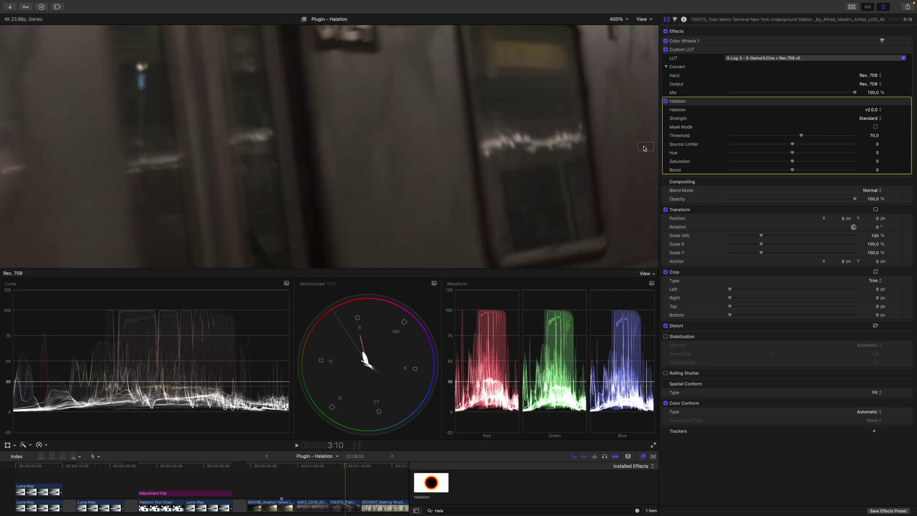
{"action": "scroll", "coordinate": [645, 146], "scroll_direction": "up", "scroll_amount": 10}
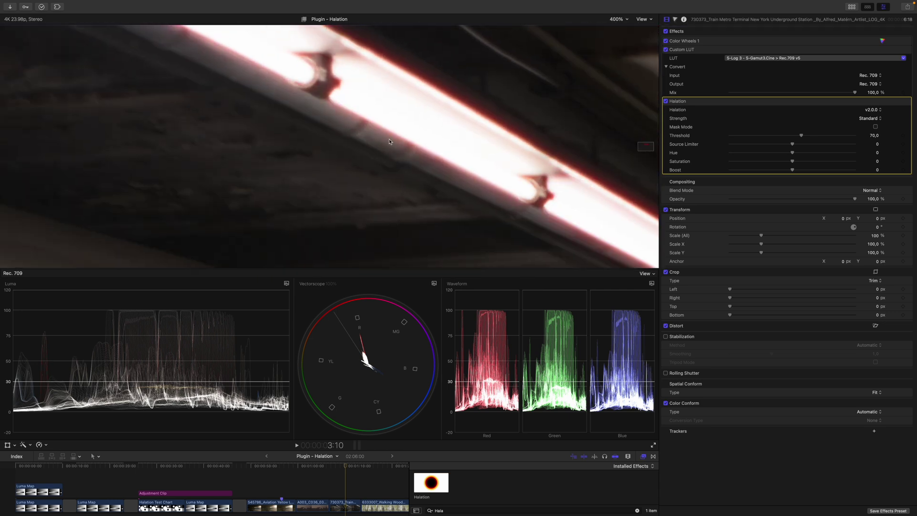
Set the train clip's Halation Strength to Bold, Source Limiter to -100 and Boost to about -30.
{"action": "left_click", "coordinate": [874, 123]}
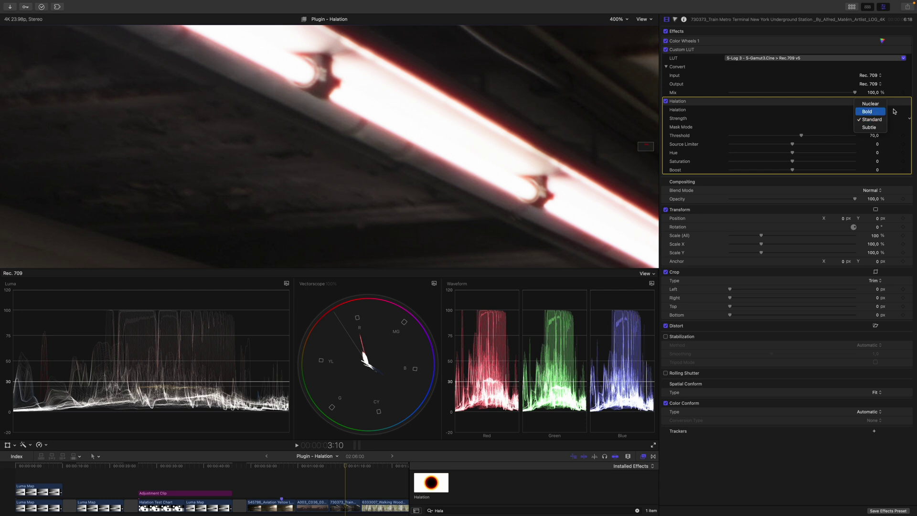
{"action": "left_click", "coordinate": [870, 126]}
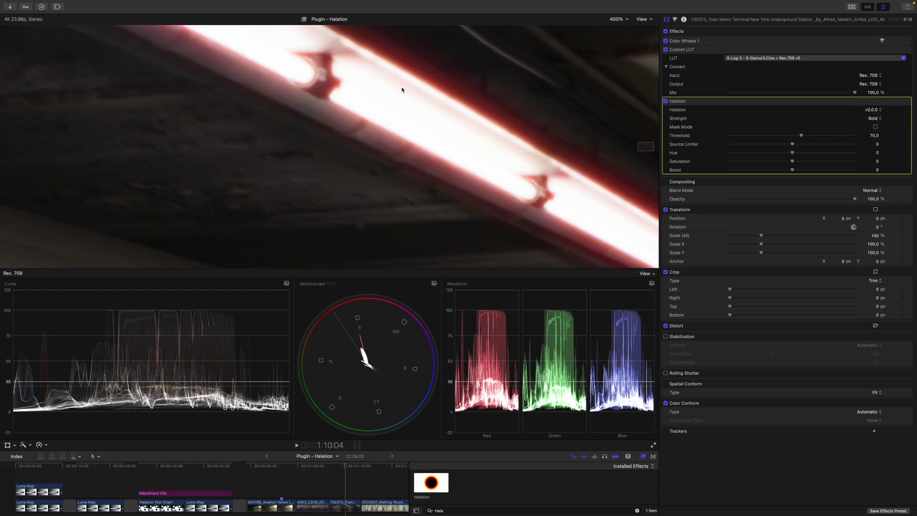
{"action": "left_click_drag", "start_coordinate": [791, 170], "coordinate": [691, 144]}
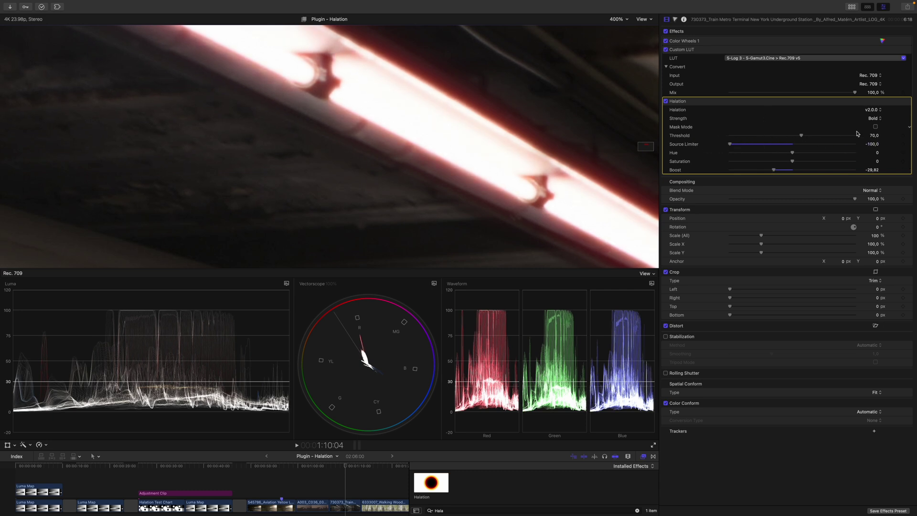
Lower the train clip's Threshold to about 68 while checking the full frame in Mask Mode, and turn Mask Mode back off.
{"action": "left_click", "coordinate": [875, 126]}
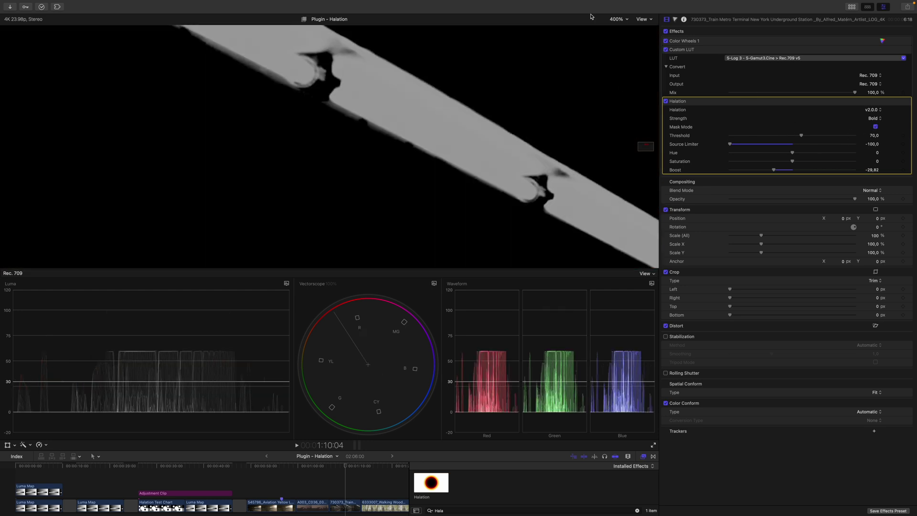
{"action": "left_click", "coordinate": [619, 19]}
{"action": "left_click", "coordinate": [621, 28]}
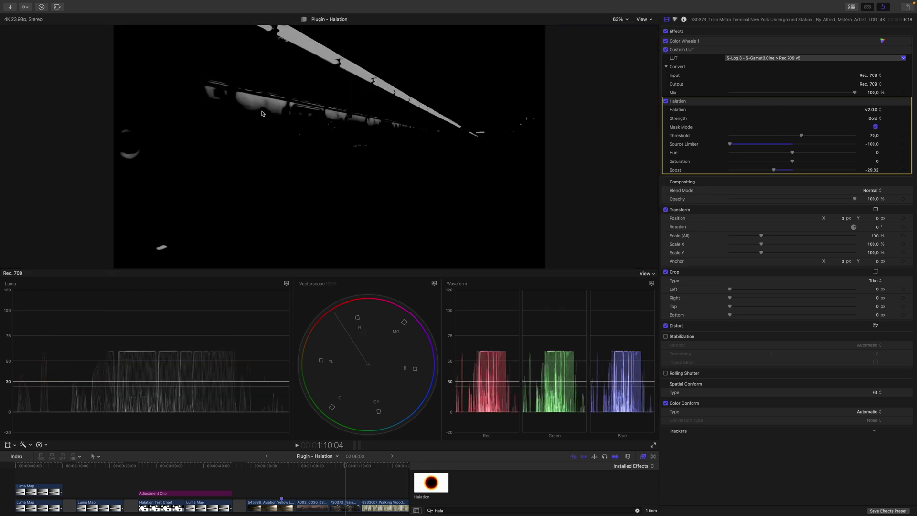
{"action": "left_click_drag", "start_coordinate": [802, 136], "coordinate": [798, 136]}
{"action": "left_click", "coordinate": [875, 126]}
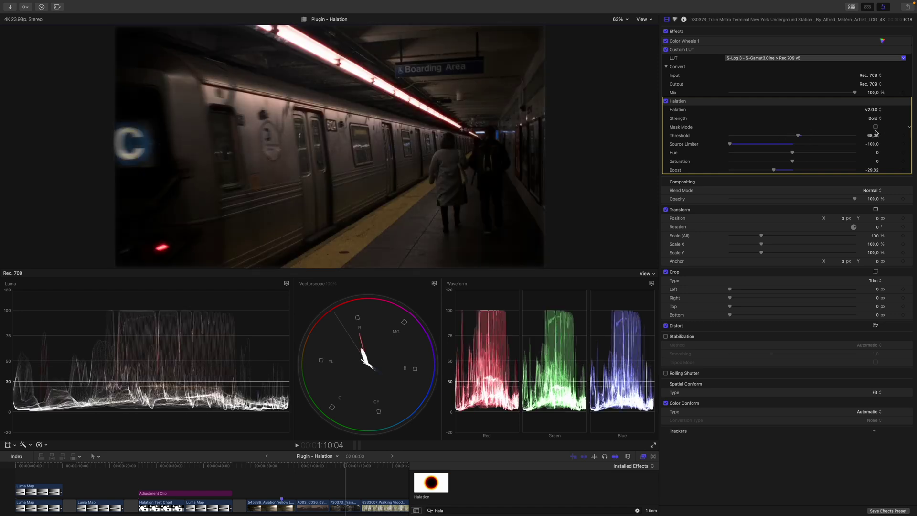
Compare the full train shot with and without Halation, leaving the effect enabled.
{"action": "left_click", "coordinate": [666, 101]}
{"action": "left_click", "coordinate": [666, 102]}
{"action": "left_click", "coordinate": [666, 101]}
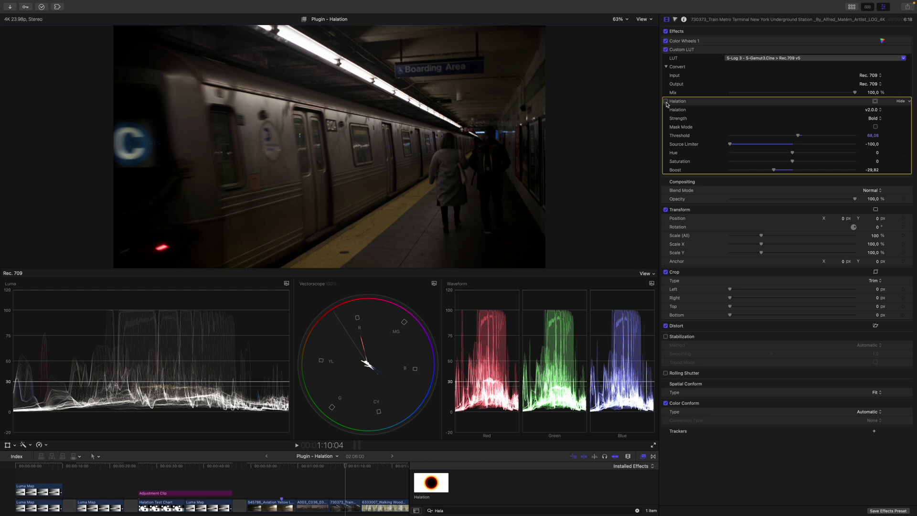
{"action": "left_click", "coordinate": [666, 101]}
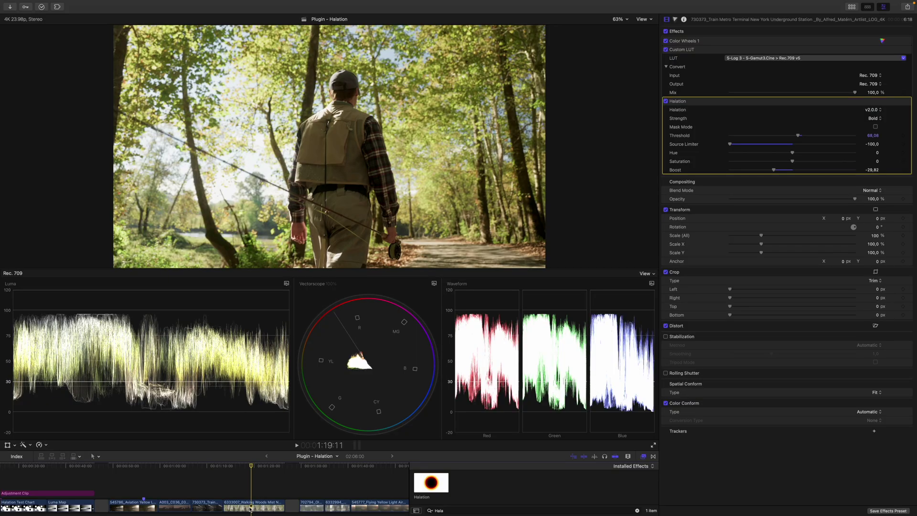
Apply the Halation effect to the Walking Woods clip after checking its colour grade, and compare the shot with and without Halation.
{"action": "left_click", "coordinate": [250, 507]}
{"action": "left_click", "coordinate": [704, 42]}
{"action": "left_click", "coordinate": [666, 41]}
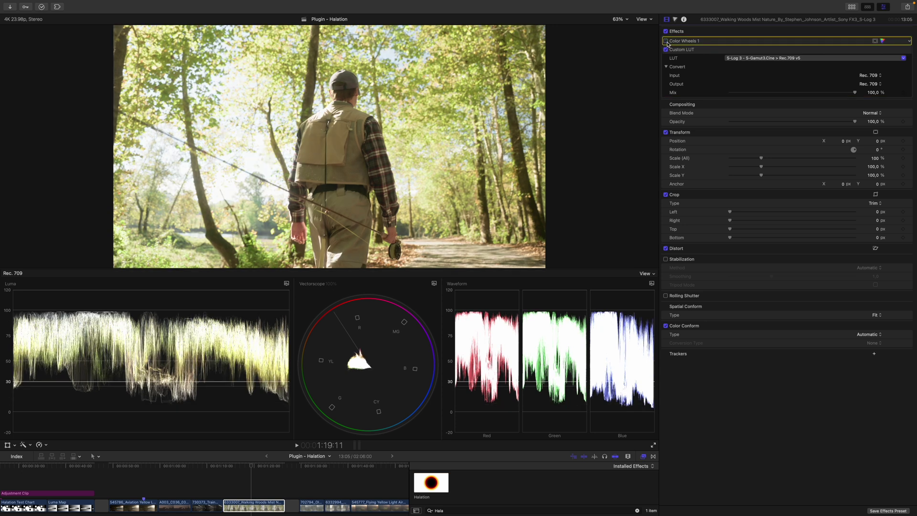
{"action": "double_click", "coordinate": [436, 486]}
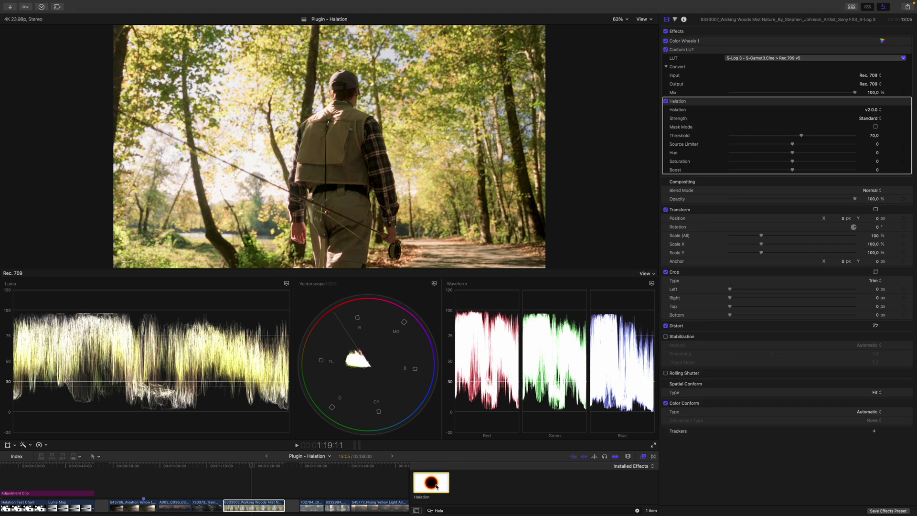
{"action": "left_click", "coordinate": [436, 486]}
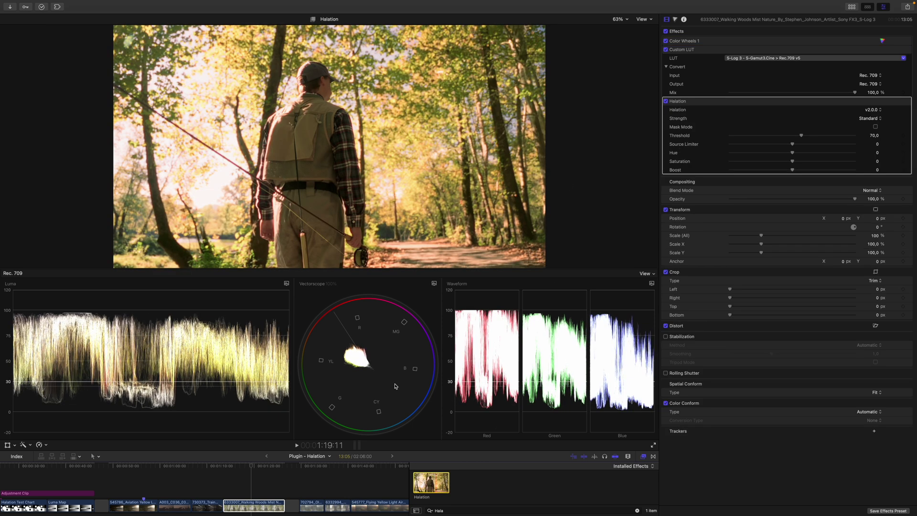
{"action": "left_click", "coordinate": [665, 101]}
{"action": "left_click", "coordinate": [665, 101]}
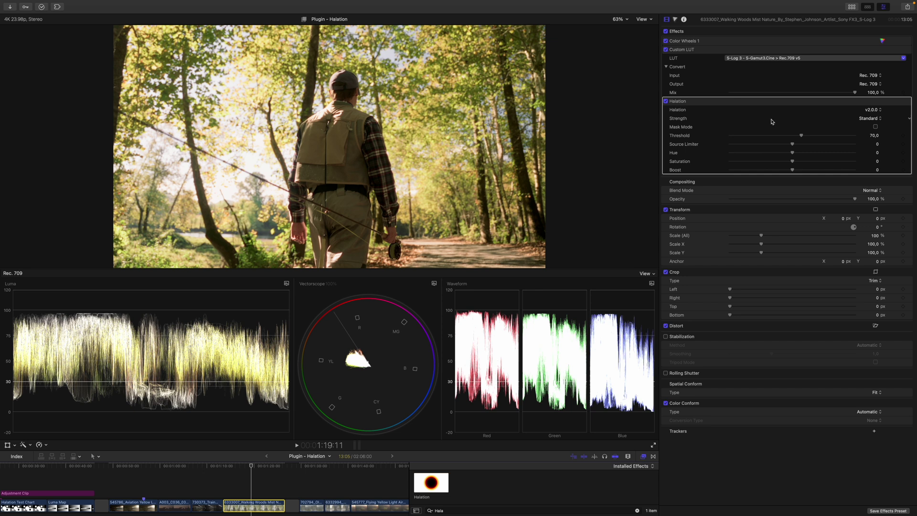
Set the woods clip's Halation Strength to Nuclear and try the Source Limiter at -100 and at 100.
{"action": "left_click", "coordinate": [879, 120]}
{"action": "left_click", "coordinate": [868, 107]}
{"action": "left_click_drag", "start_coordinate": [793, 146], "coordinate": [655, 146]}
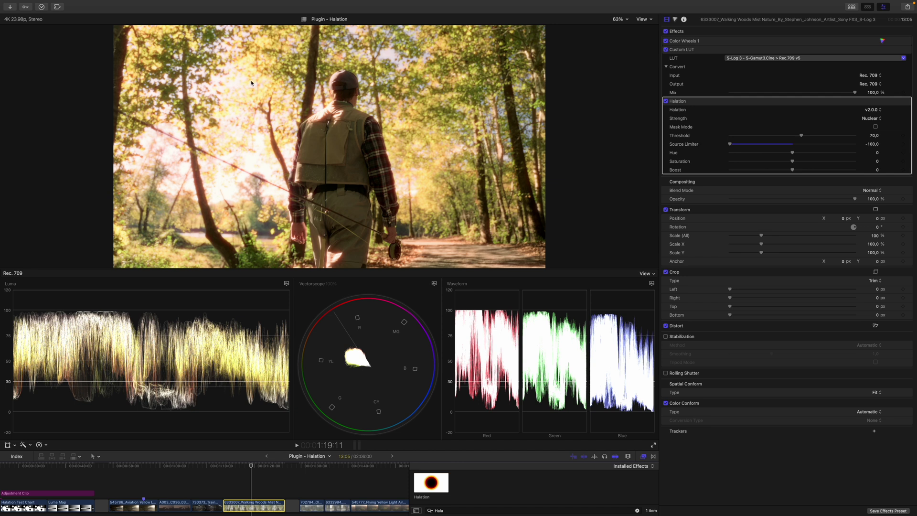
{"action": "left_click", "coordinate": [729, 144]}
{"action": "left_click_drag", "start_coordinate": [729, 144], "coordinate": [912, 138]}
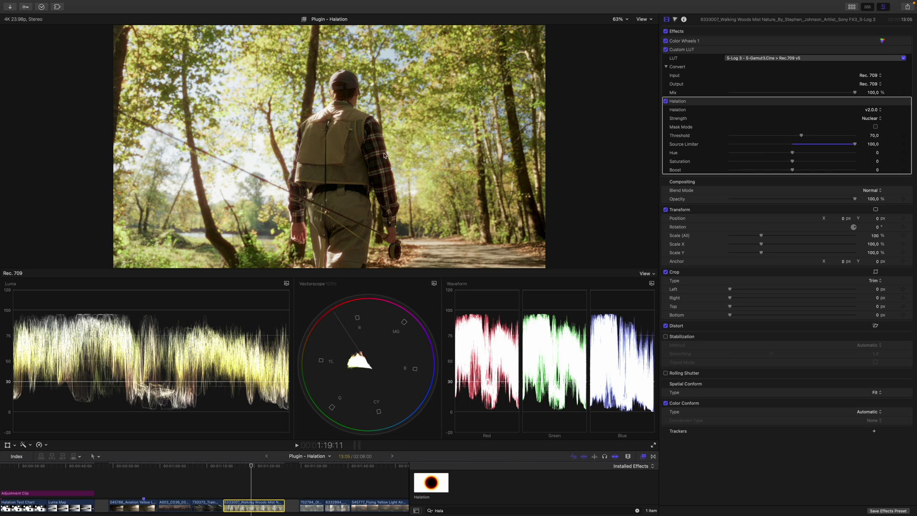
Compare the fisherman's vest and sleeve with and without Halation at 200% zoom, and return the viewer to Fit.
{"action": "left_click", "coordinate": [619, 21]}
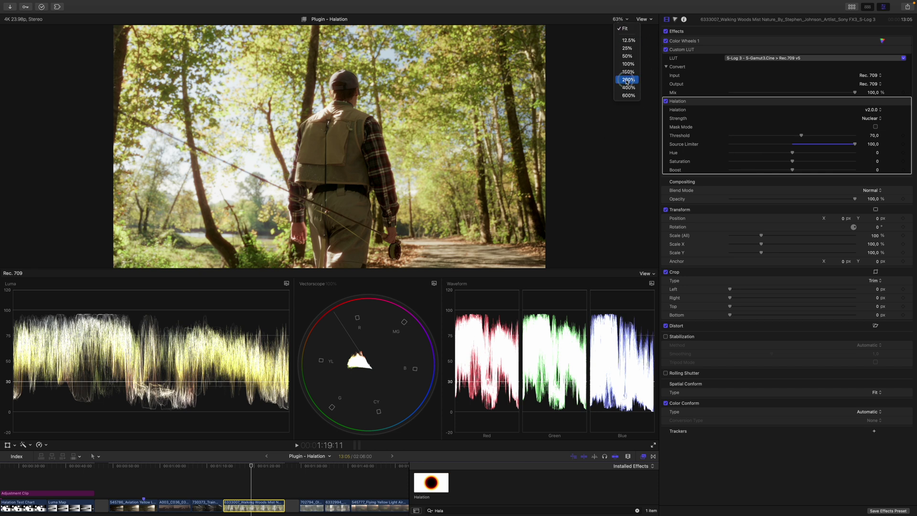
{"action": "left_click", "coordinate": [627, 86]}
{"action": "left_click_drag", "start_coordinate": [649, 147], "coordinate": [500, 148]}
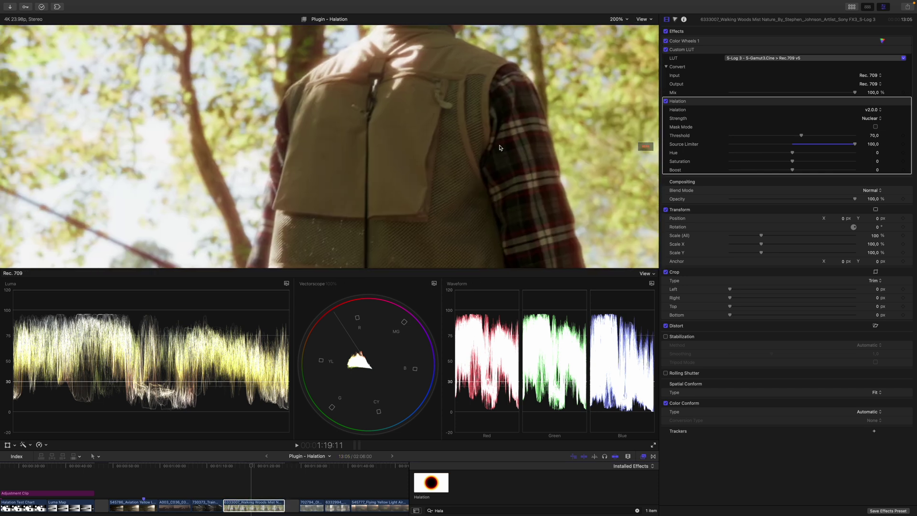
{"action": "left_click", "coordinate": [666, 101]}
{"action": "left_click", "coordinate": [666, 101]}
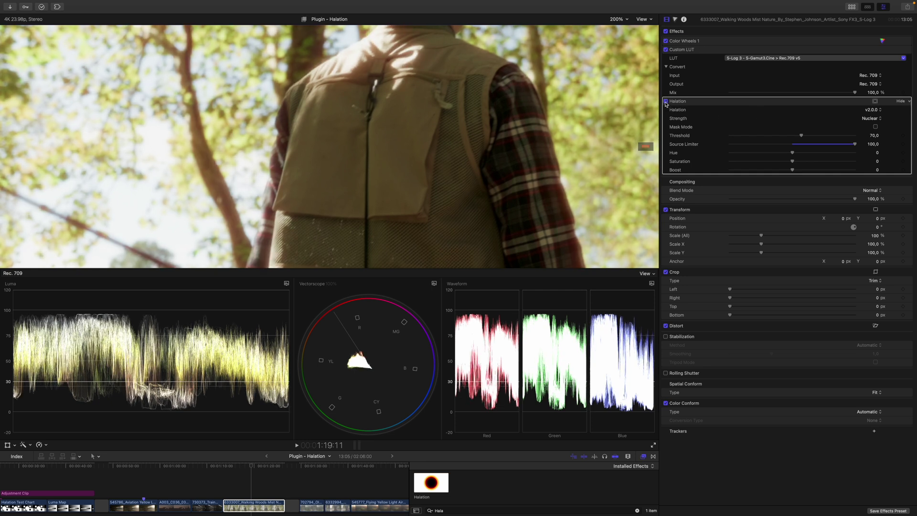
{"action": "left_click", "coordinate": [617, 19]}
{"action": "left_click", "coordinate": [621, 27]}
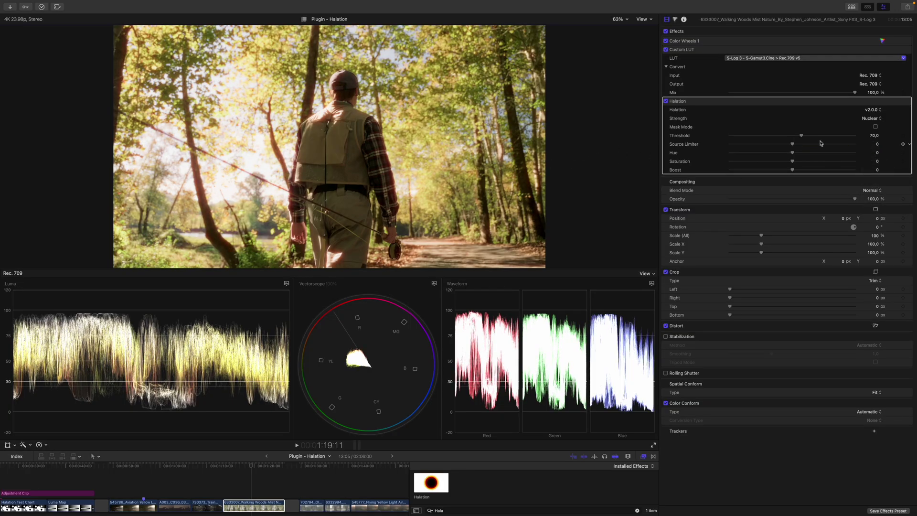
Set the woods clip's Threshold to about 66 and Source Limiter to about 60, inspecting the vest at 200% zoom.
{"action": "left_click_drag", "start_coordinate": [802, 137], "coordinate": [829, 150]}
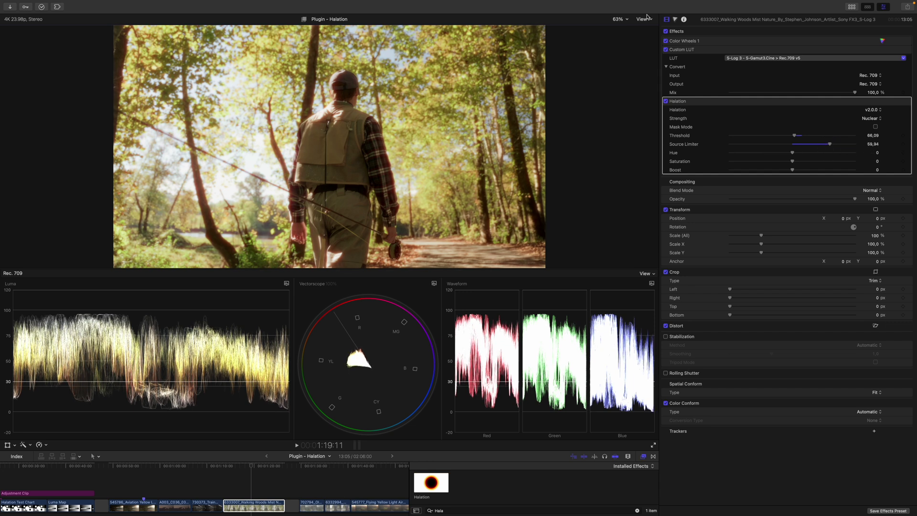
{"action": "left_click", "coordinate": [619, 19]}
{"action": "left_click", "coordinate": [625, 80]}
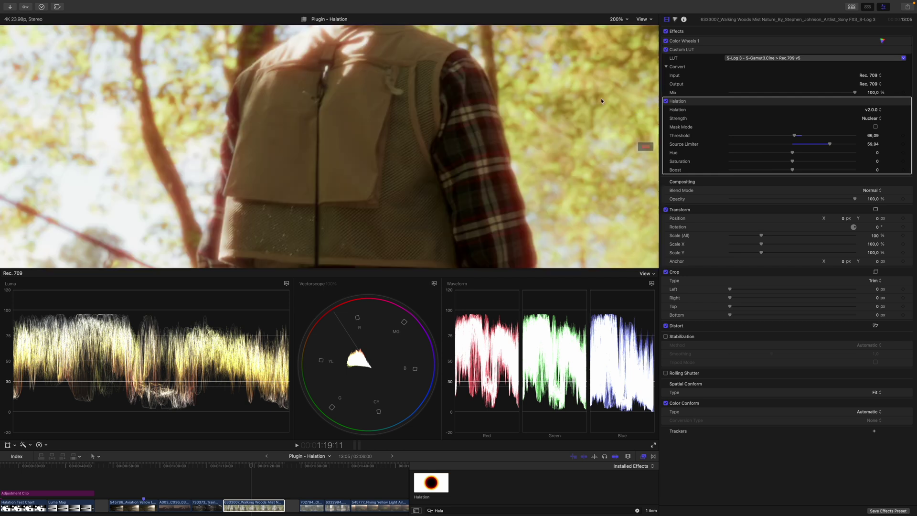
{"action": "left_click_drag", "start_coordinate": [639, 148], "coordinate": [643, 148]}
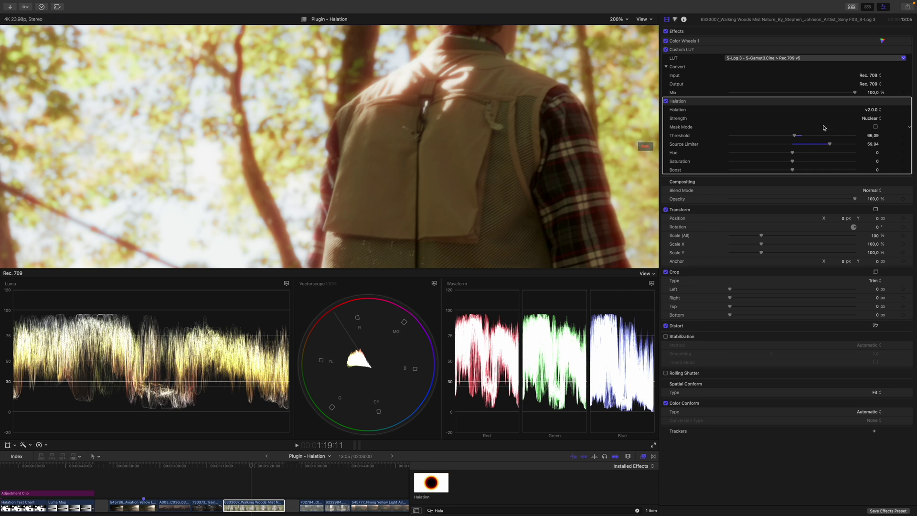
Reduce the woods clip's Halation Strength to Bold and on to Standard, checking the man's shoulders and head.
{"action": "left_click", "coordinate": [876, 119]}
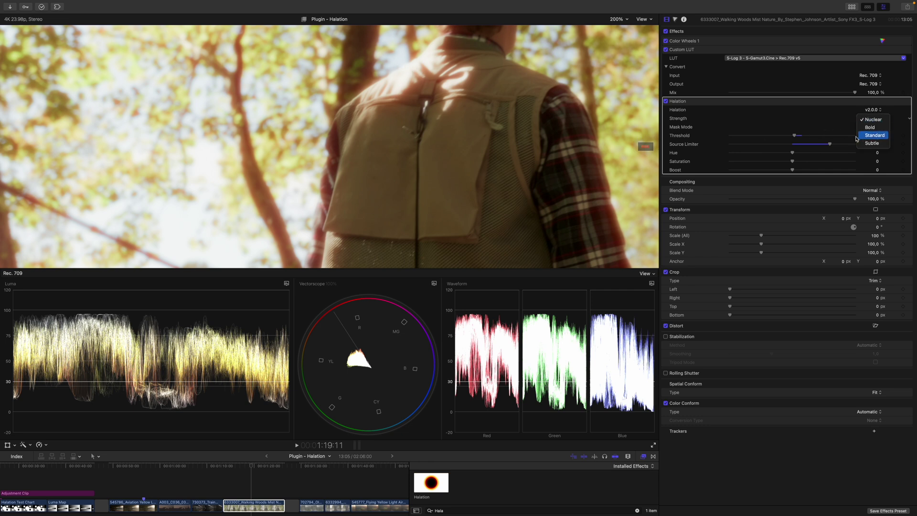
{"action": "left_click", "coordinate": [882, 128]}
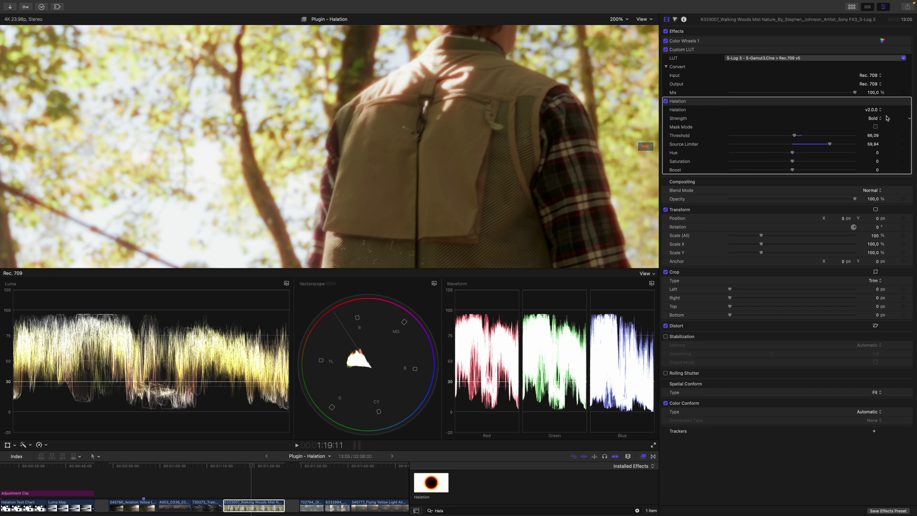
{"action": "left_click", "coordinate": [873, 120]}
{"action": "left_click", "coordinate": [879, 128]}
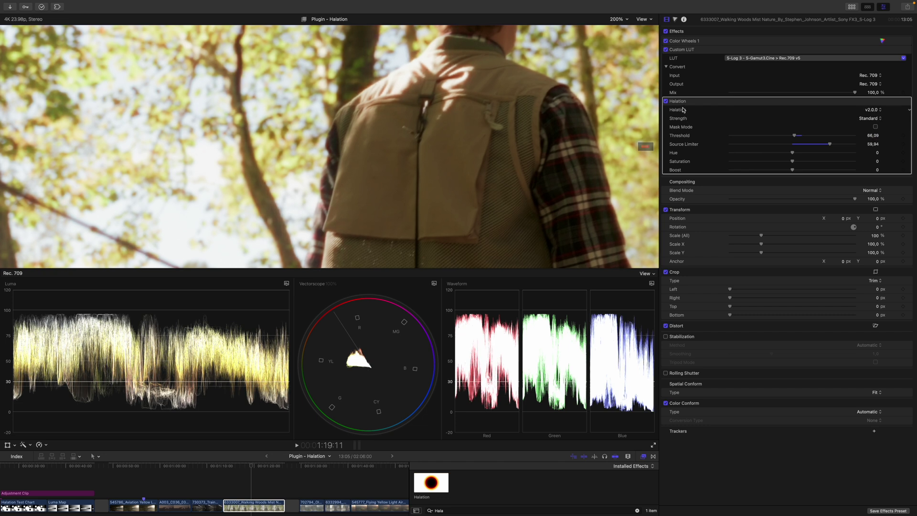
{"action": "left_click_drag", "start_coordinate": [644, 146], "coordinate": [650, 148]}
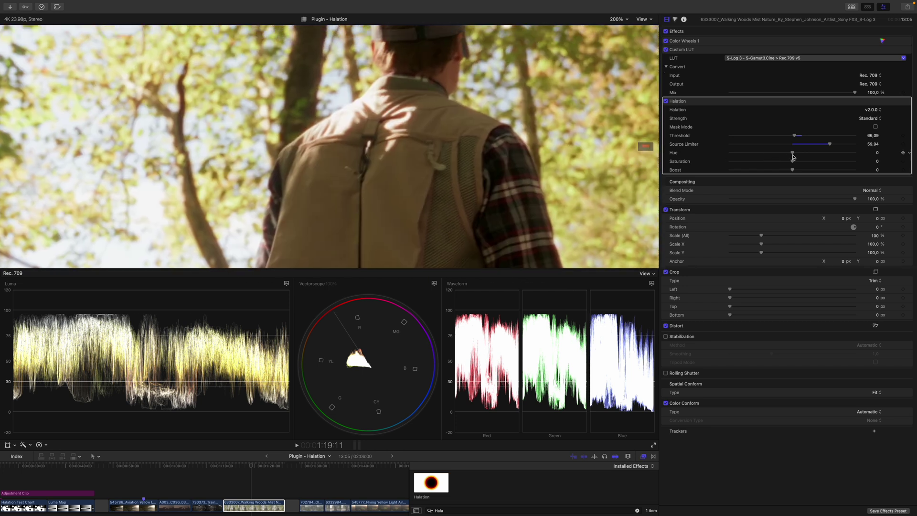
Set the Halation Hue of the woods clip to -7.
{"action": "left_click_drag", "start_coordinate": [792, 153], "coordinate": [787, 153]}
{"action": "left_click", "coordinate": [875, 154]}
{"action": "type", "text": "7,0"}
{"action": "key", "text": "Return"}
{"action": "type", "text": ",0"}
{"action": "key", "text": "Return"}
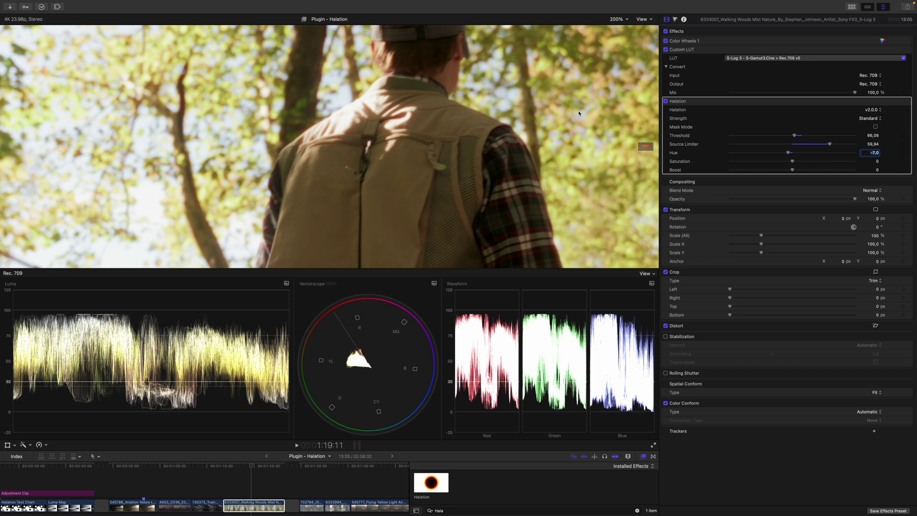
Compare the woods shot with and without Halation in the full frame.
{"action": "left_click", "coordinate": [621, 20]}
{"action": "left_click", "coordinate": [628, 34]}
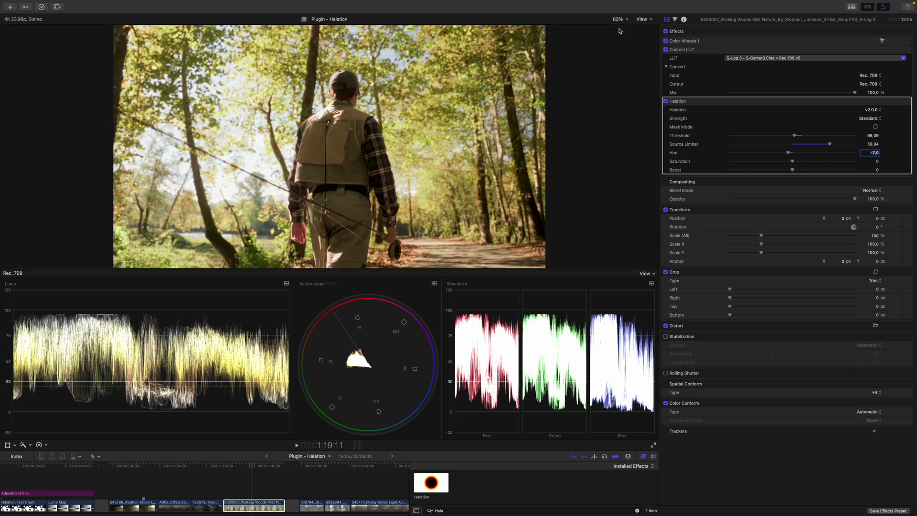
{"action": "left_click", "coordinate": [667, 102]}
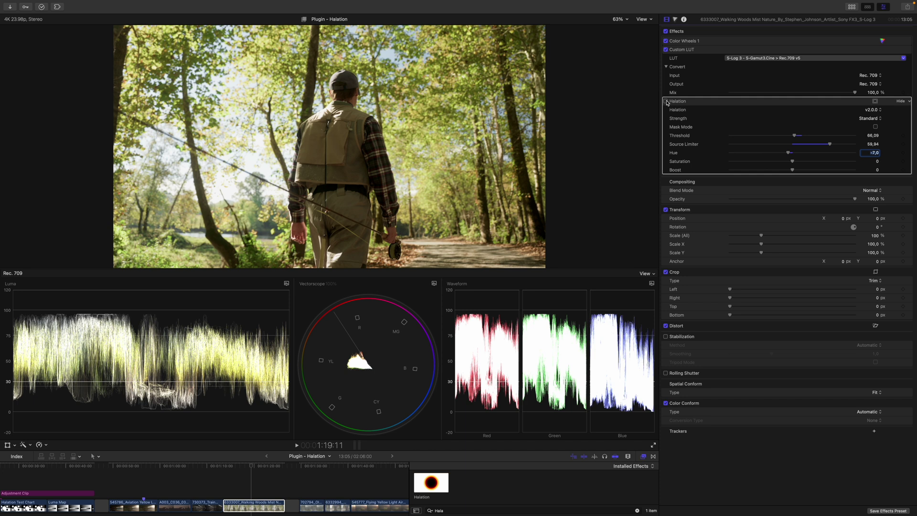